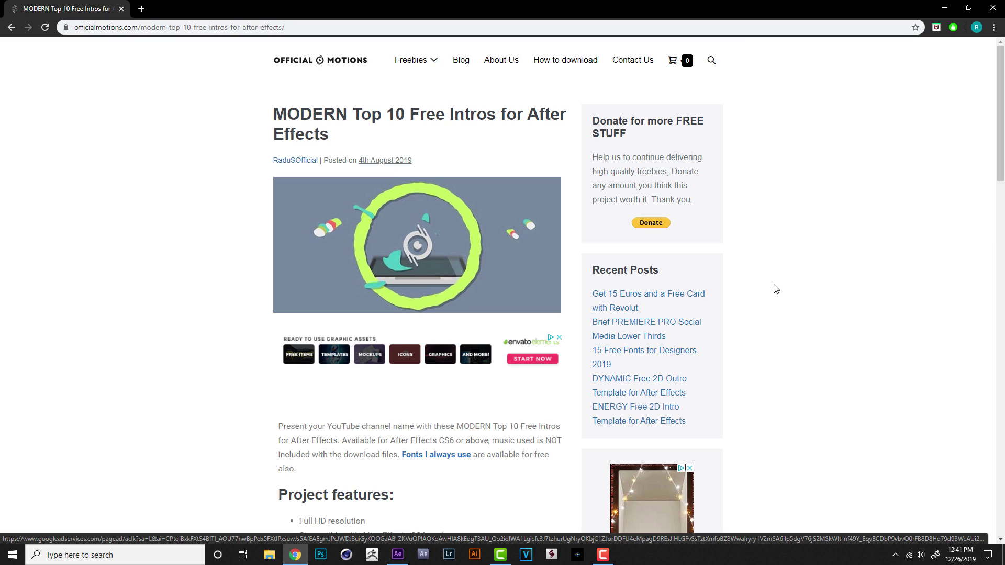
Reload the Official Motions post and scroll past the preview video to the DOWNLOAD button.
scroll(247, 207, "down", 3)
scroll(84, 52, "up", 2)
left_click(45, 28)
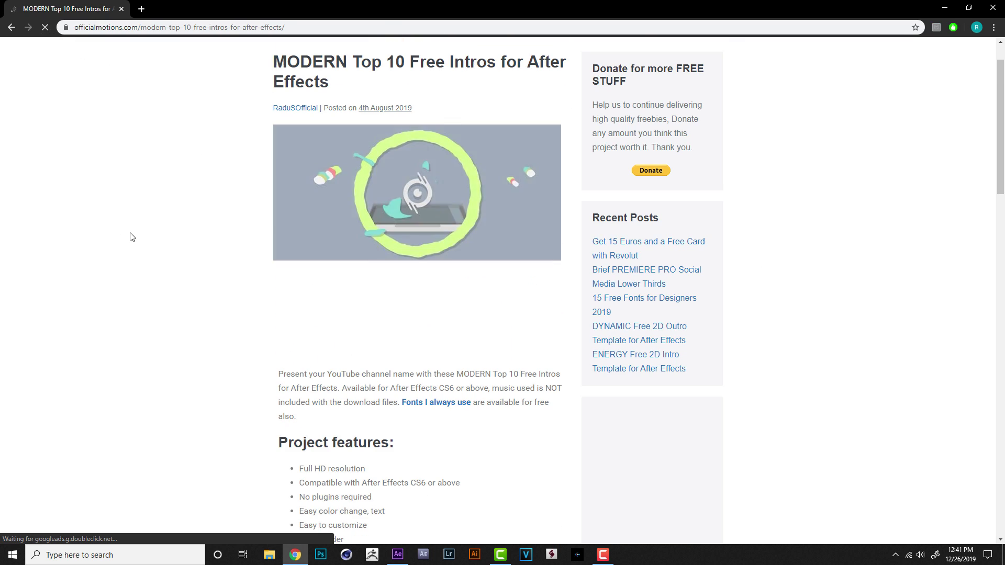
scroll(146, 293, "down", 8)
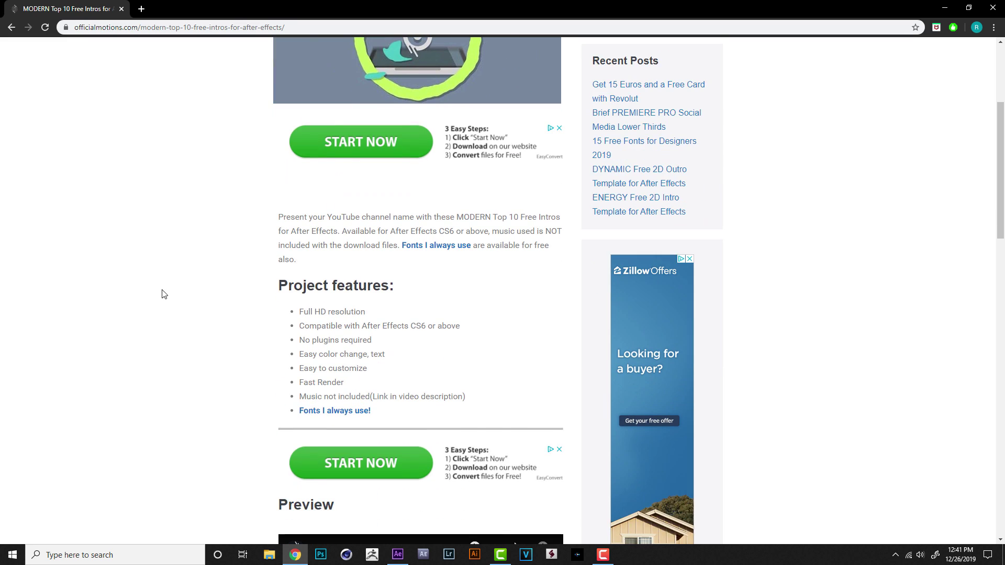
scroll(182, 301, "down", 2)
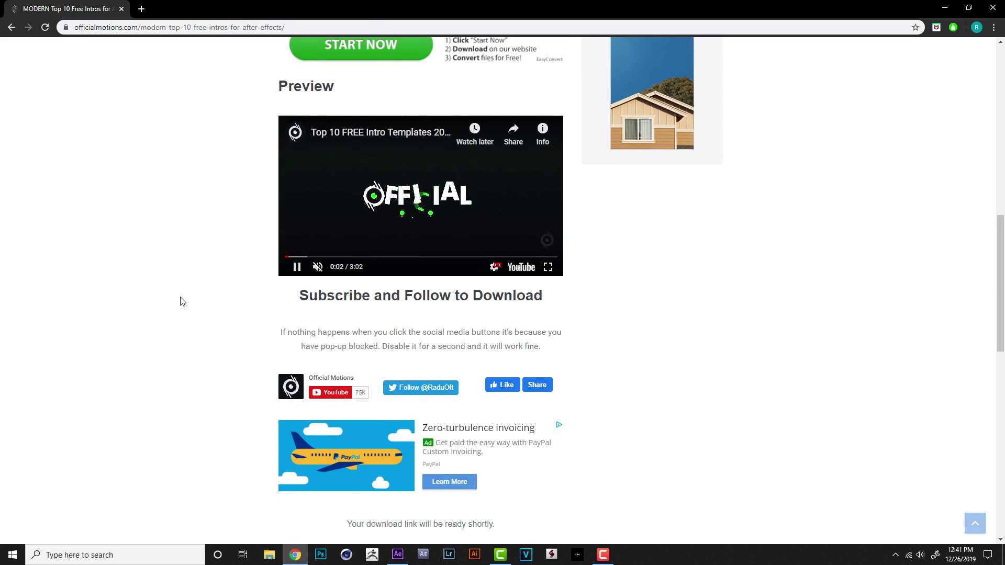
scroll(182, 302, "down", 3)
scroll(182, 302, "down", 2)
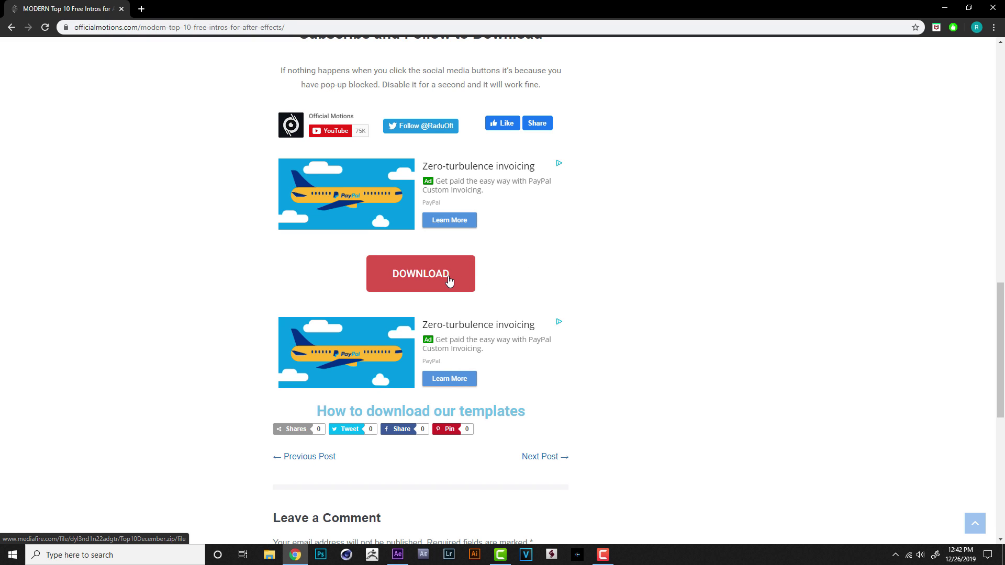
Open the MediaFire page for Top10December.zip in a new tab, then return to the post.
left_click(413, 278)
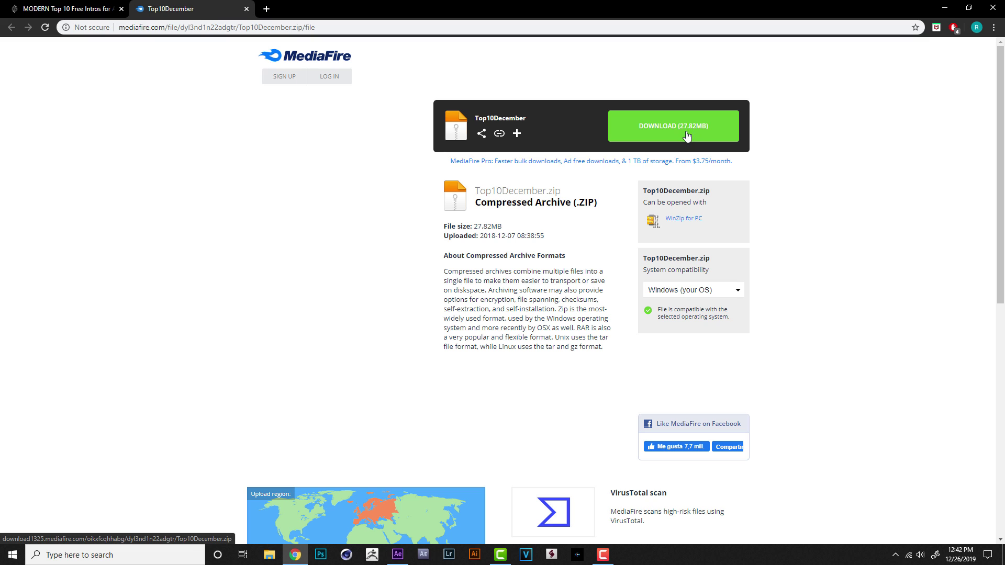
left_click(82, 6)
left_click(202, 9)
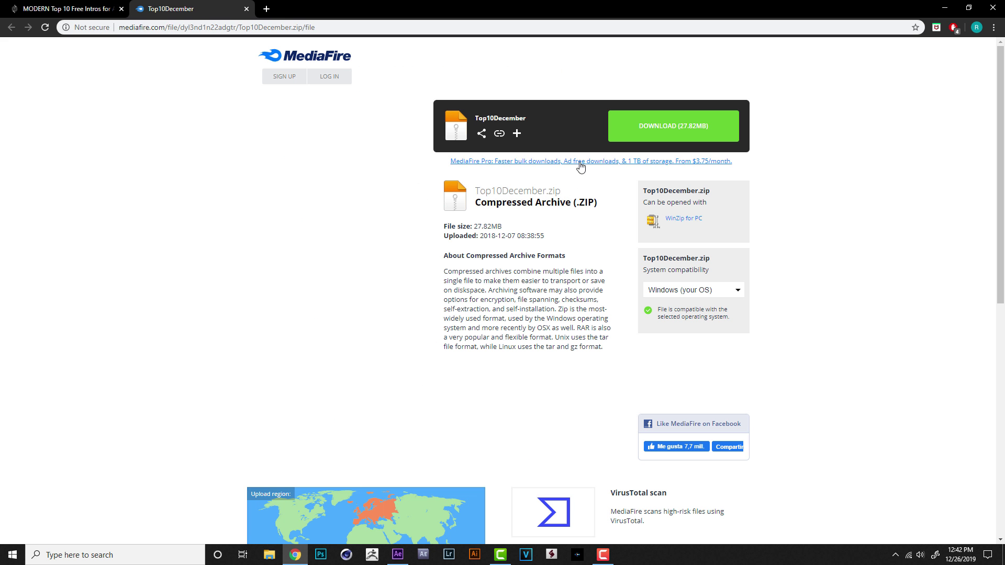
left_click(51, 6)
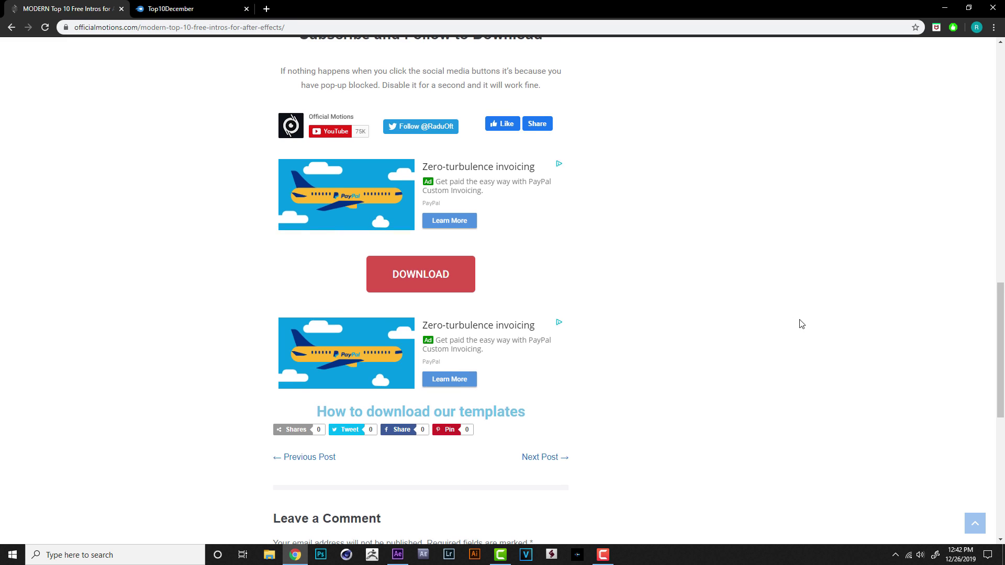
scroll(801, 323, "up", 8)
scroll(838, 347, "up", 5)
scroll(838, 349, "up", 3)
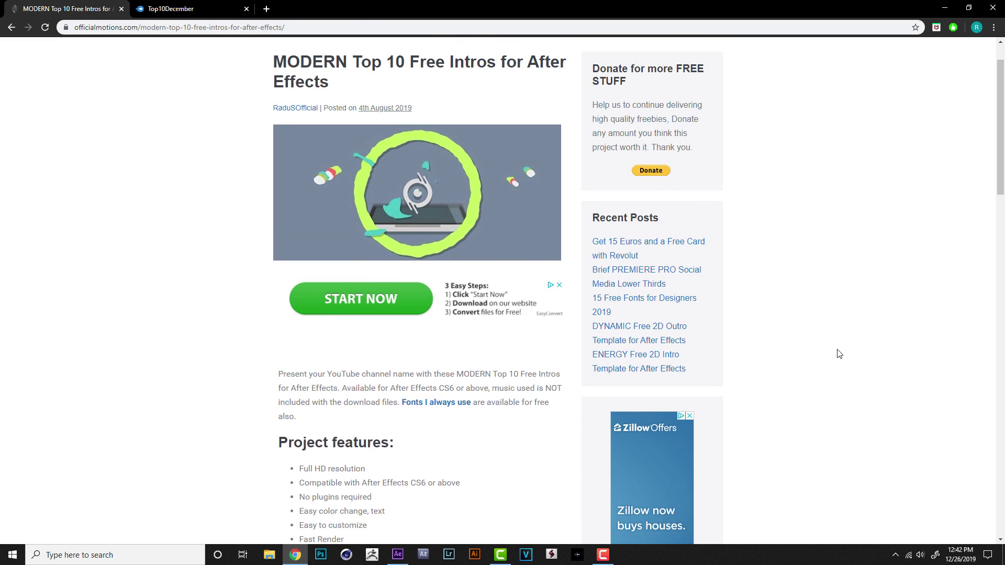
scroll(839, 353, "up", 2)
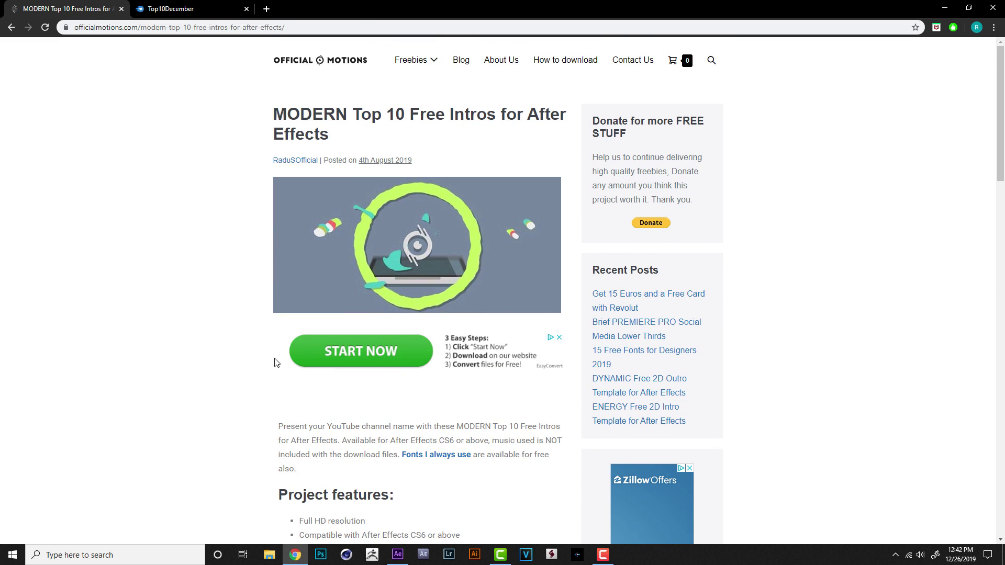
Check the MediaFire tab again, then bring After Effects to the front.
left_click(188, 15)
key("ctrl+Tab")
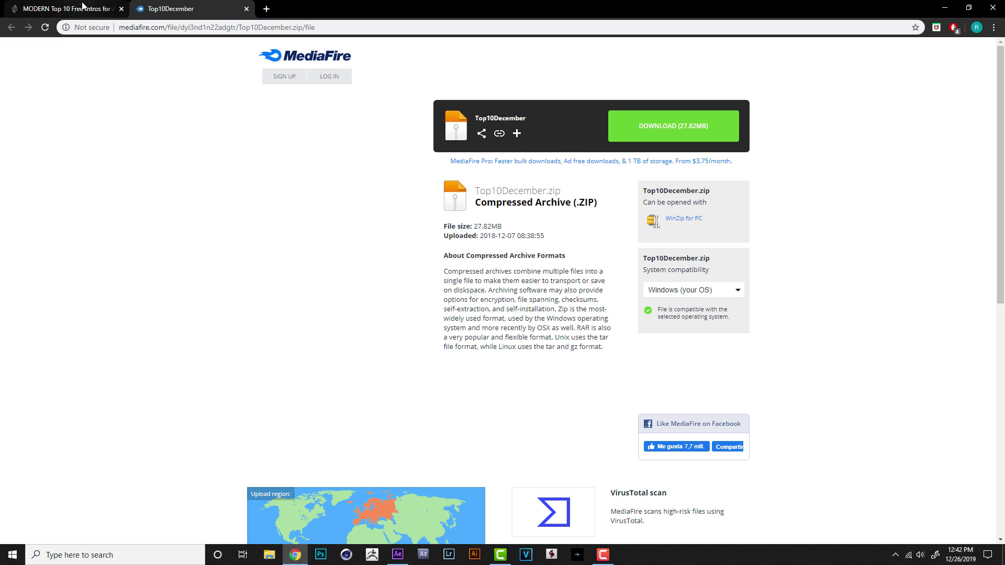
scroll(785, 268, "down", 3)
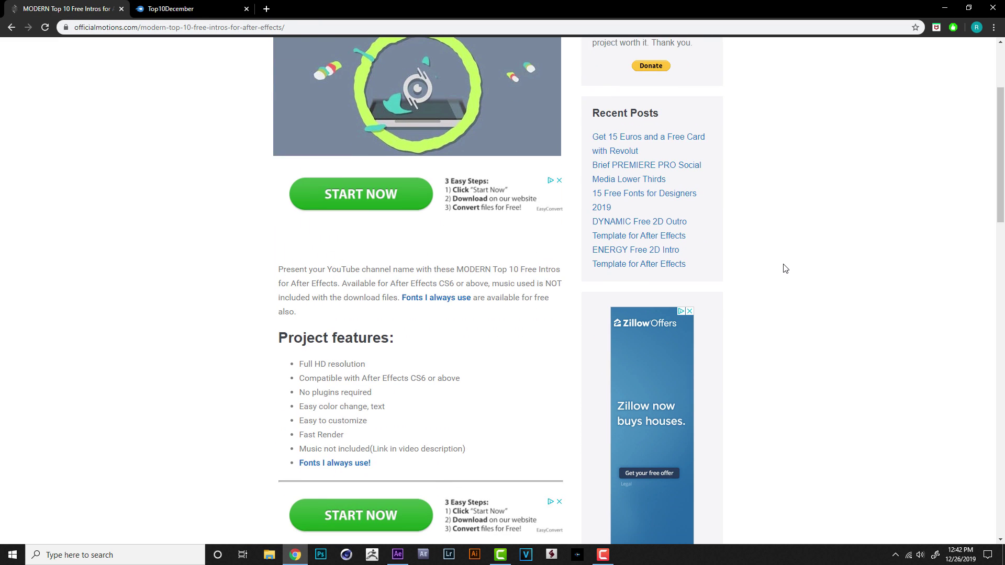
scroll(786, 268, "down", 2)
left_click(398, 554)
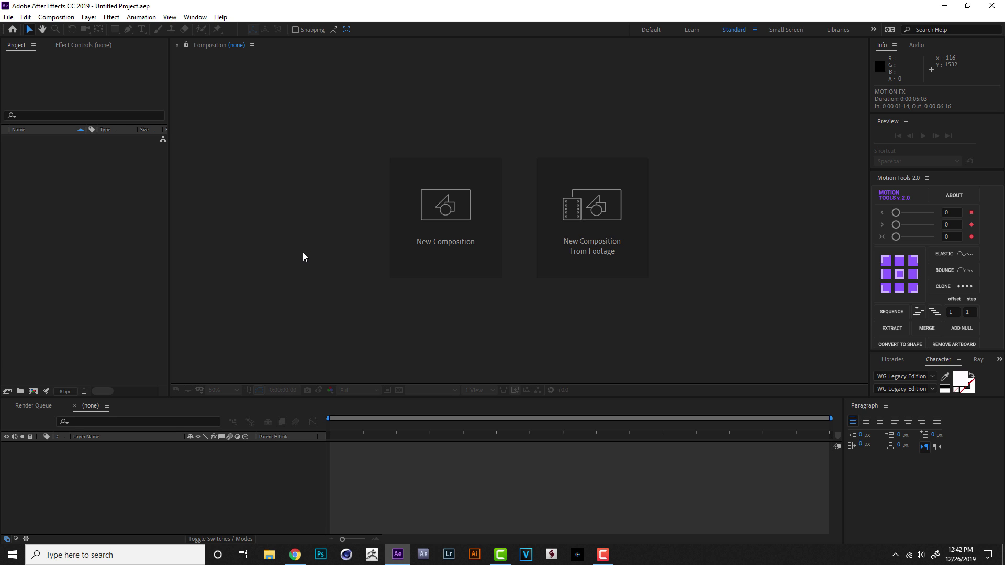
Open the Intro Template project with File > Open Project.
left_click(9, 18)
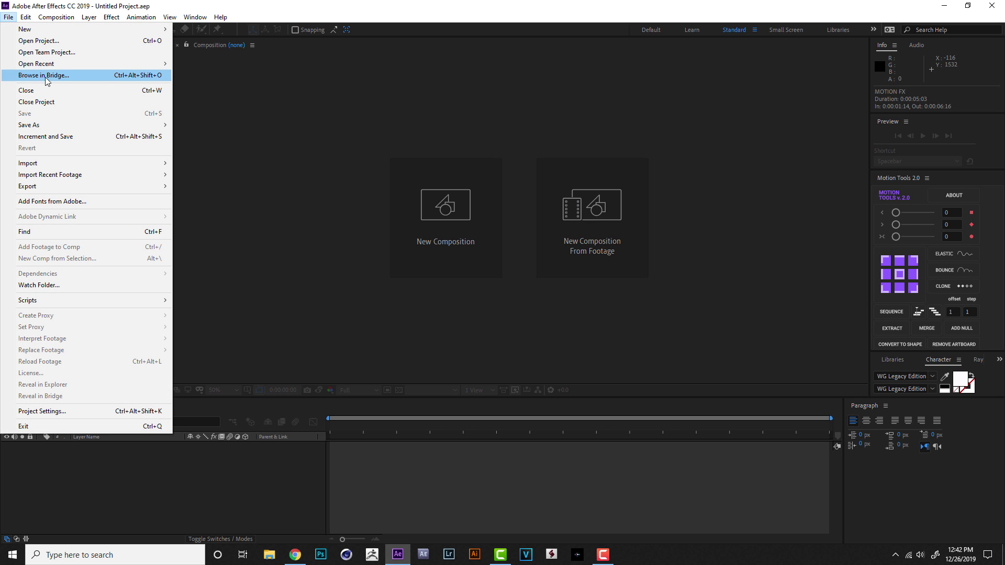
left_click(56, 41)
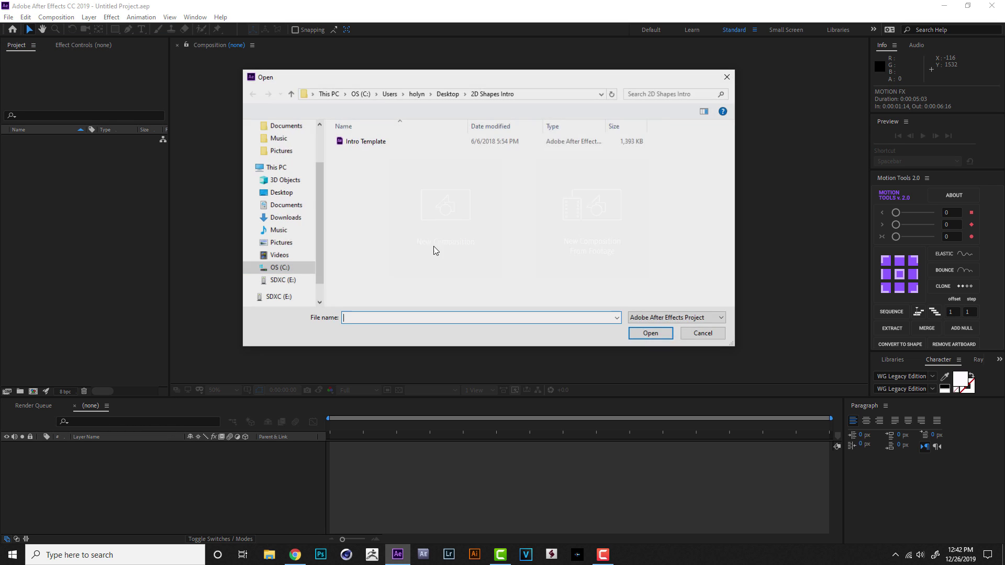
left_click(366, 143)
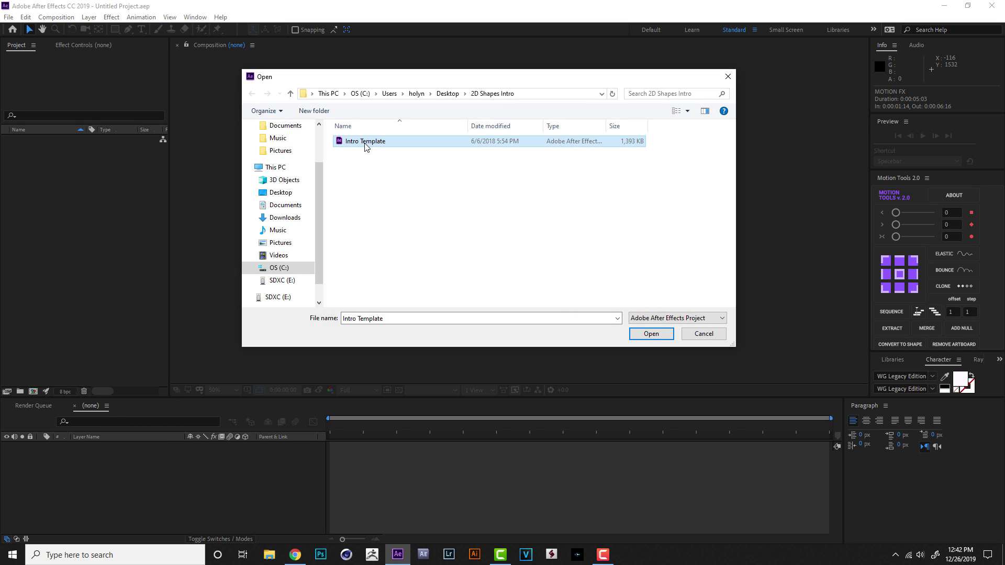
left_click(640, 335)
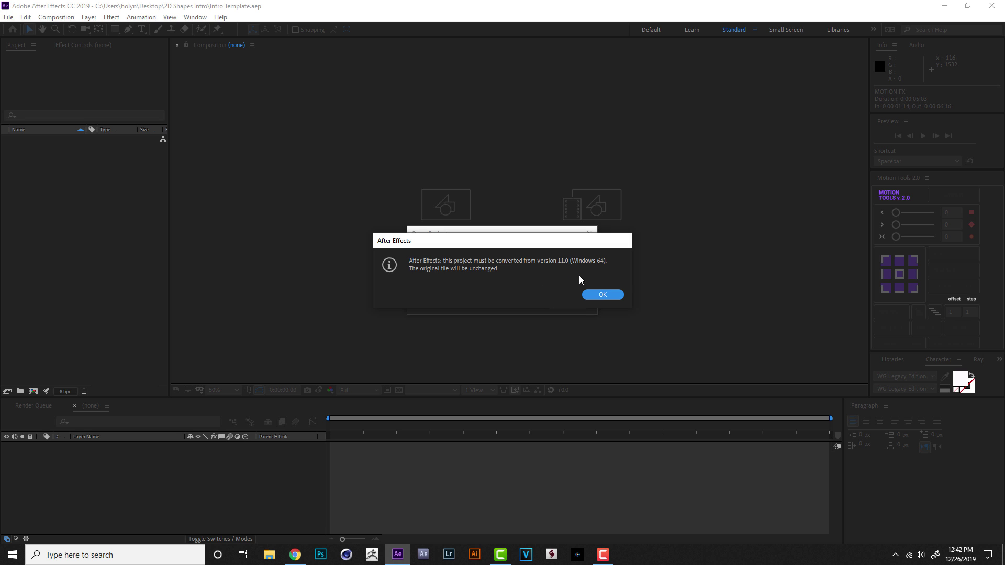
Accept the version conversion, close the Resolve Fonts notice and dismiss the missing-file warning.
left_click(605, 294)
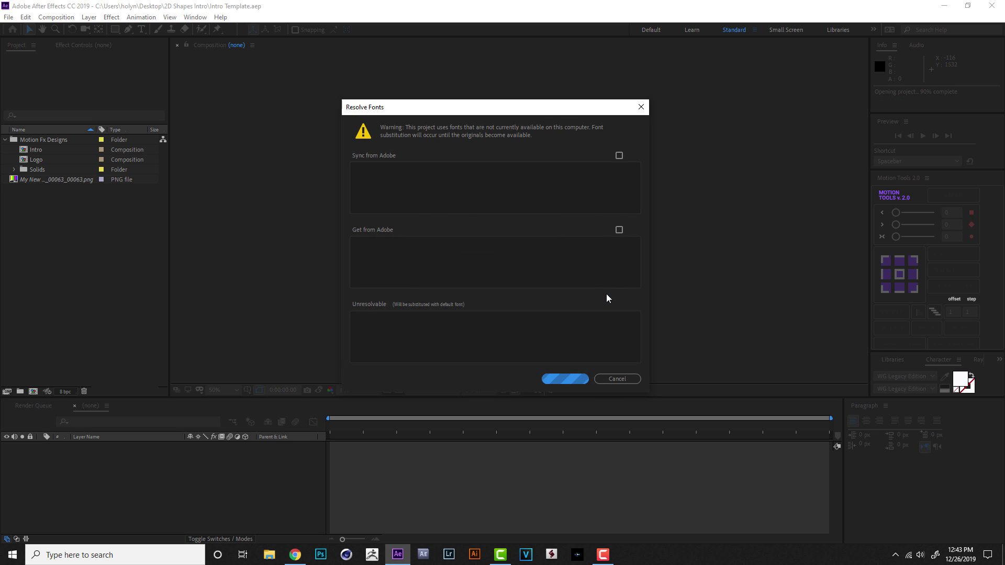
left_click(630, 379)
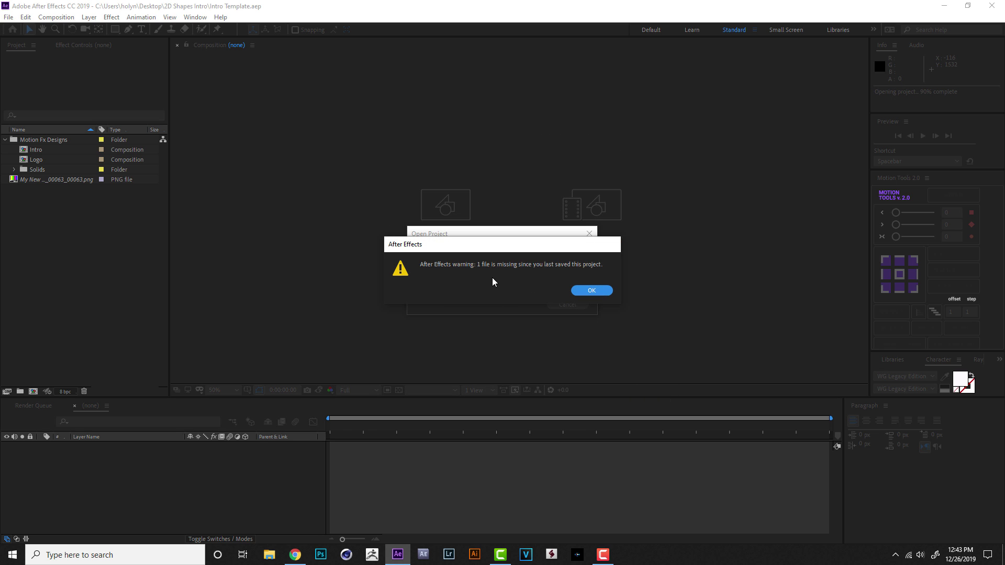
left_click(603, 292)
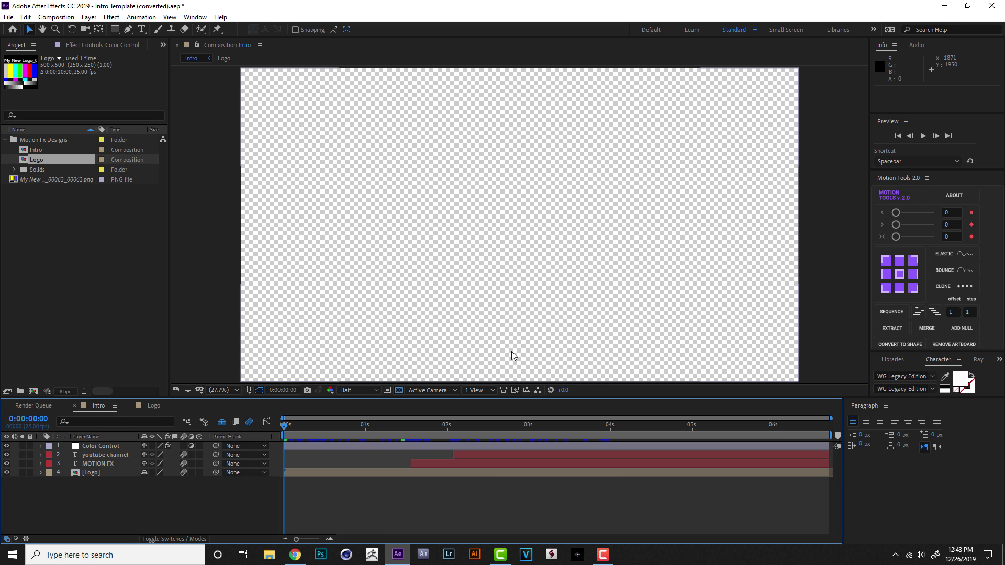
Show the comp background as black and scrub to 0:00:01:20 to view the intro frame.
left_click(400, 391)
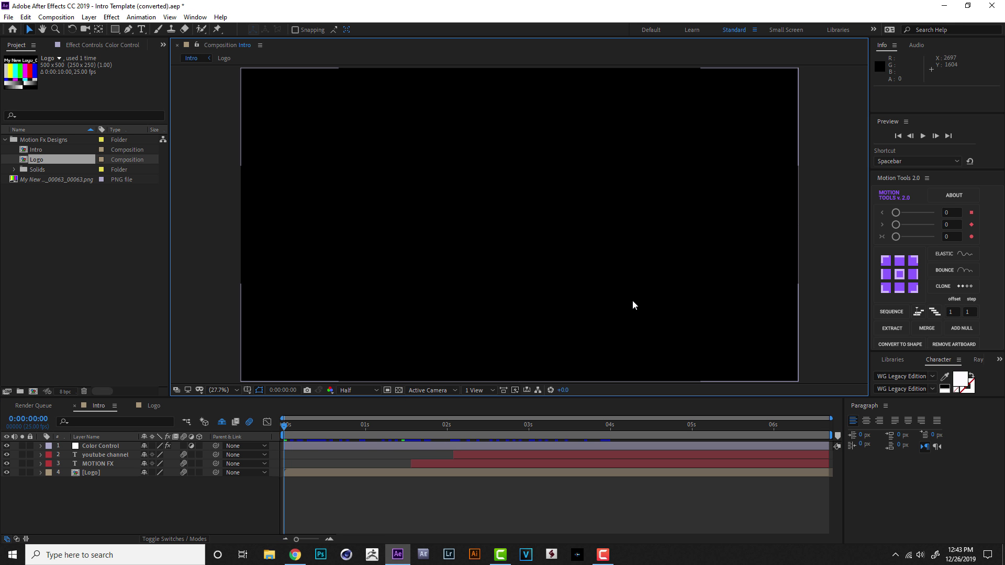
left_click(60, 181)
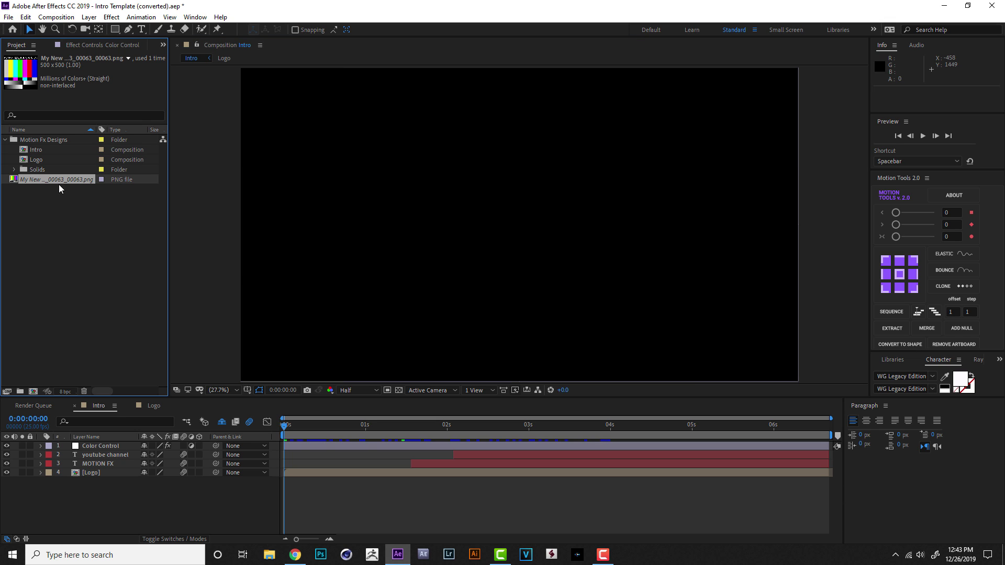
left_click_drag(360, 432, 431, 432)
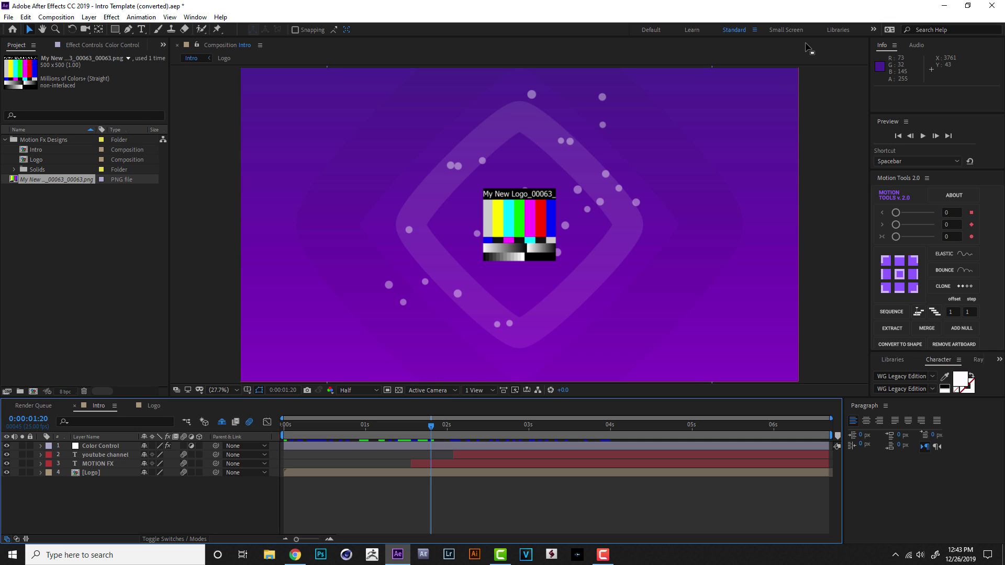
Drag Comp 1_00000.png from File Explorer into the Project panel and open the Logo composition.
left_click(269, 555)
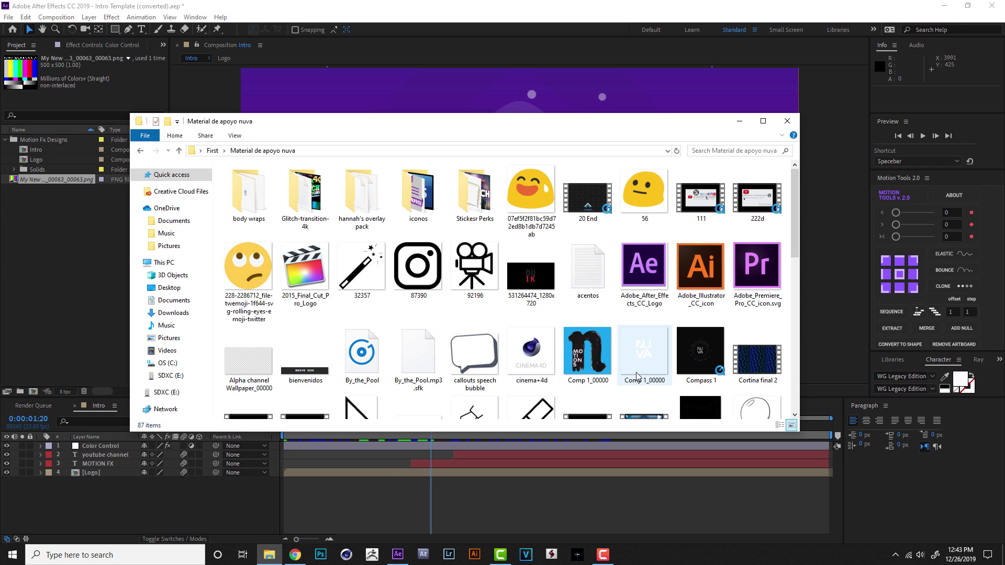
left_click_drag(594, 121, 611, 99)
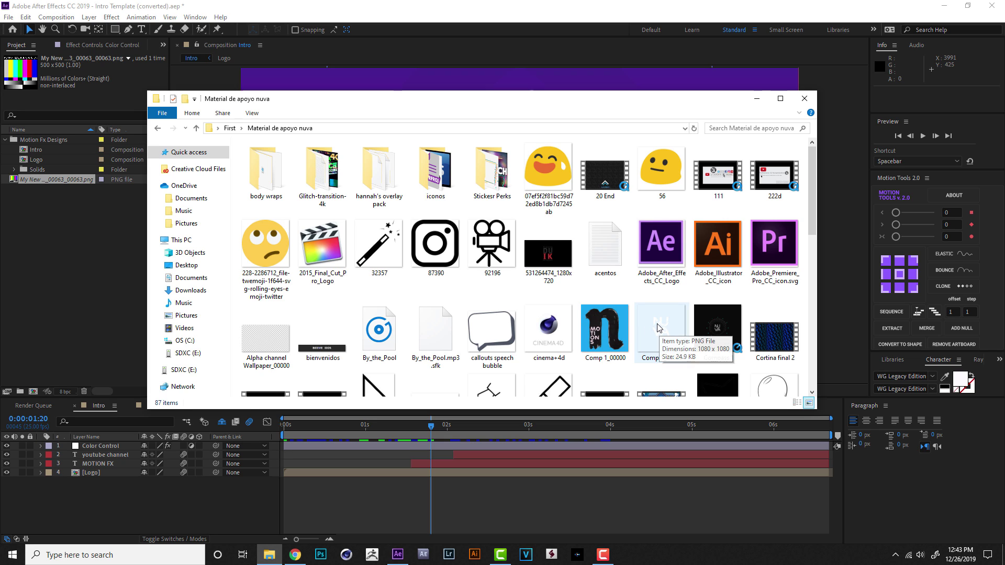
mouse_move(662, 334)
left_mouse_down()
mouse_move(68, 256)
mouse_move(67, 239)
left_mouse_up()
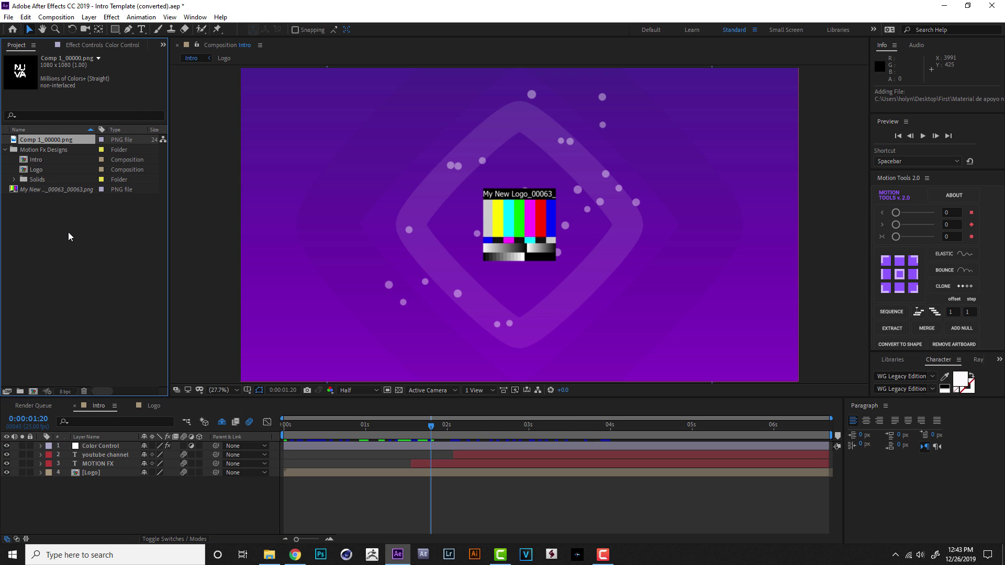
left_click(155, 406)
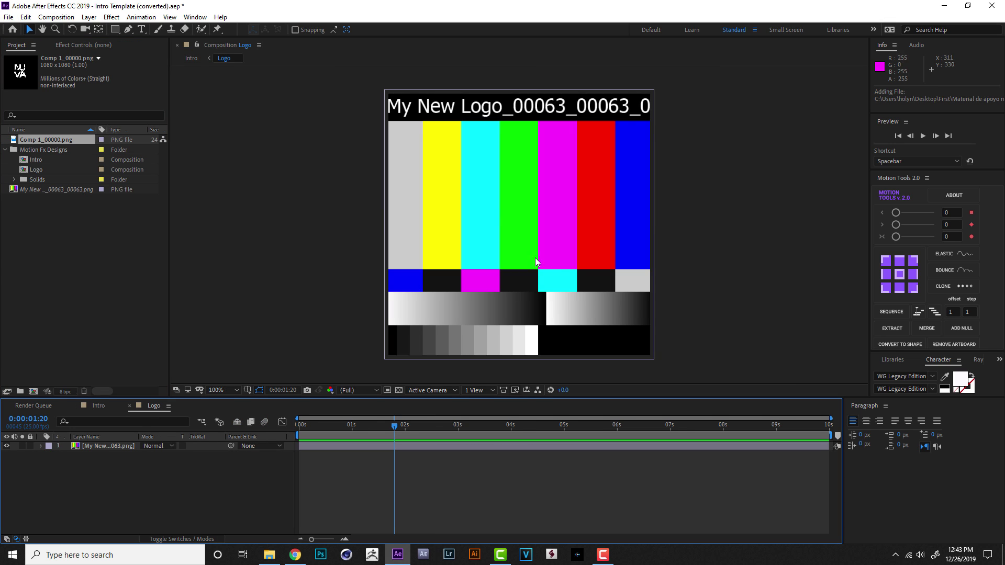
Place Comp 1_00000.png in the Logo comp, hide the test-pattern layer, and show Title/Action Safe guides.
mouse_move(39, 140)
left_mouse_down()
mouse_move(522, 240)
mouse_move(543, 255)
left_mouse_up()
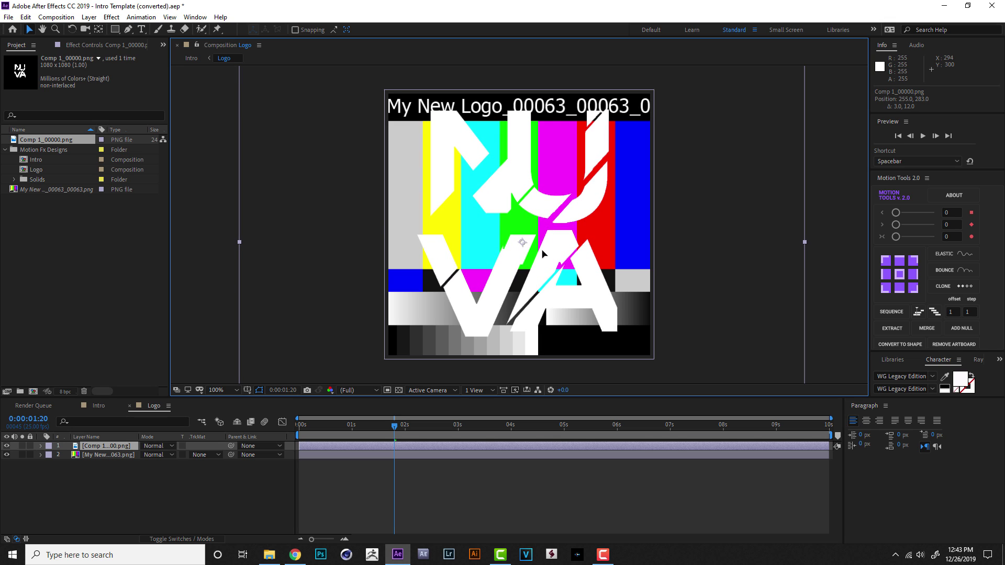
left_click(7, 456)
left_click(246, 391)
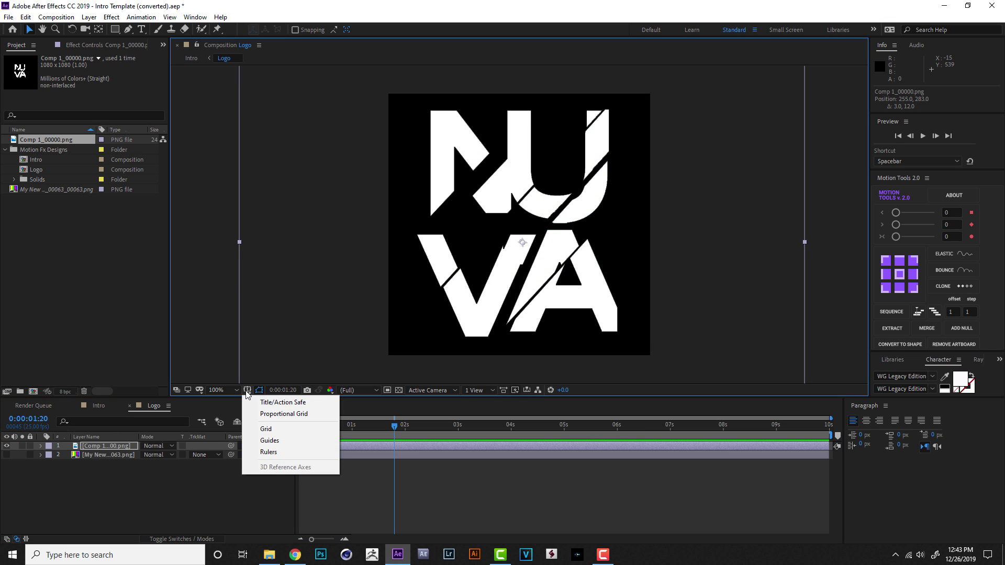
left_click(299, 404)
Nudge the logo to centre it, hide the safe guides, and return to the Intro comp.
left_click_drag(568, 291, 567, 292)
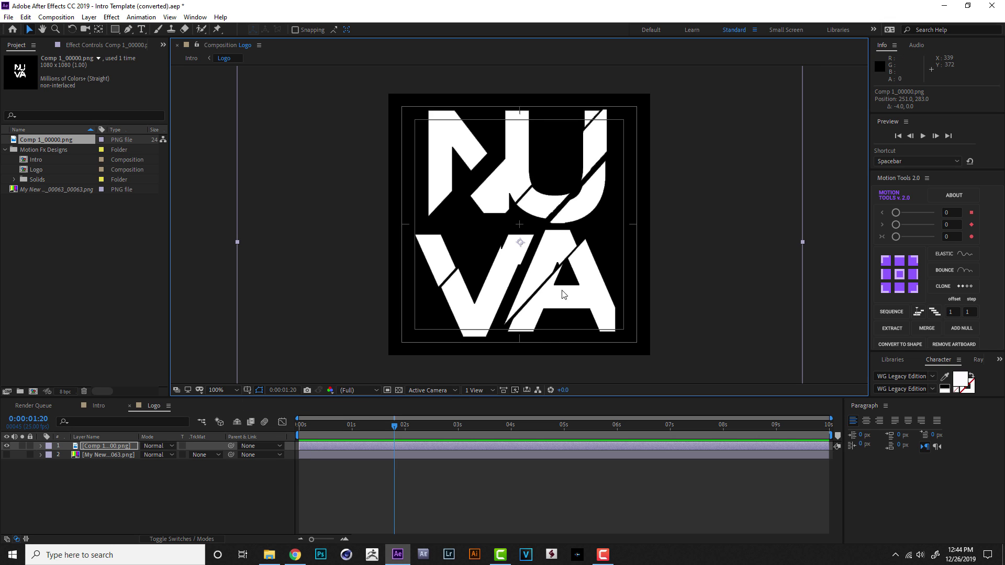
left_click(247, 390)
left_click(267, 402)
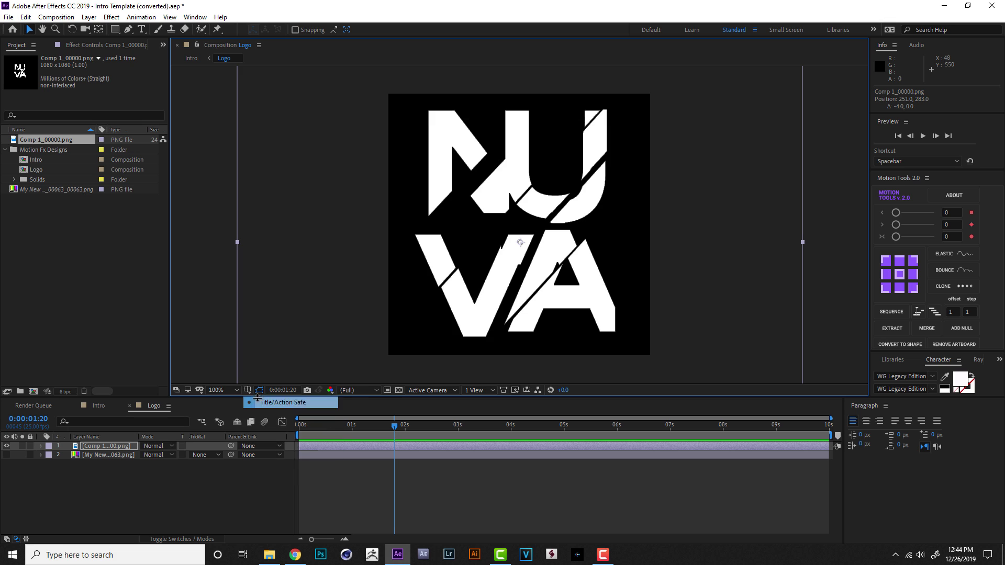
left_click(99, 406)
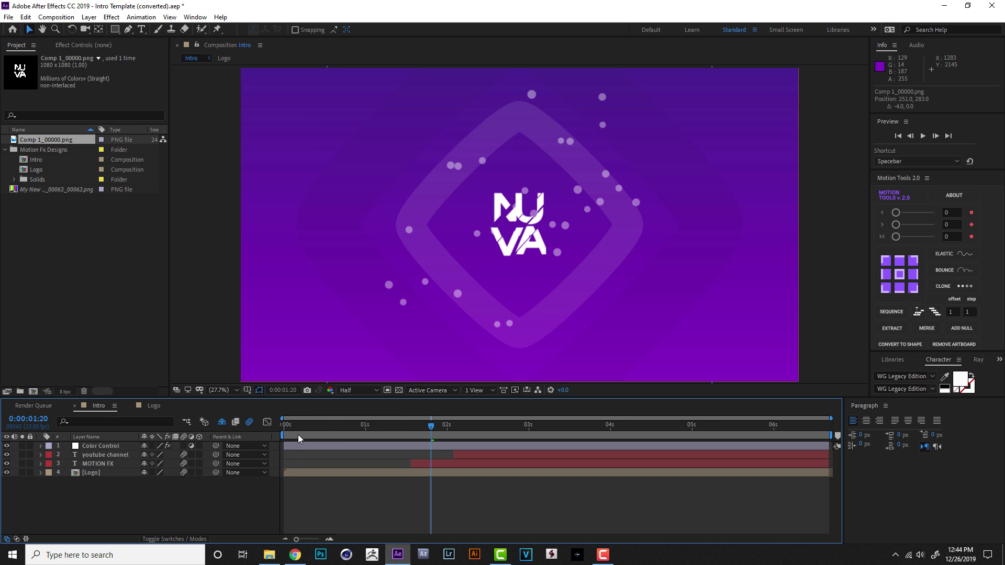
key("Home")
key("space")
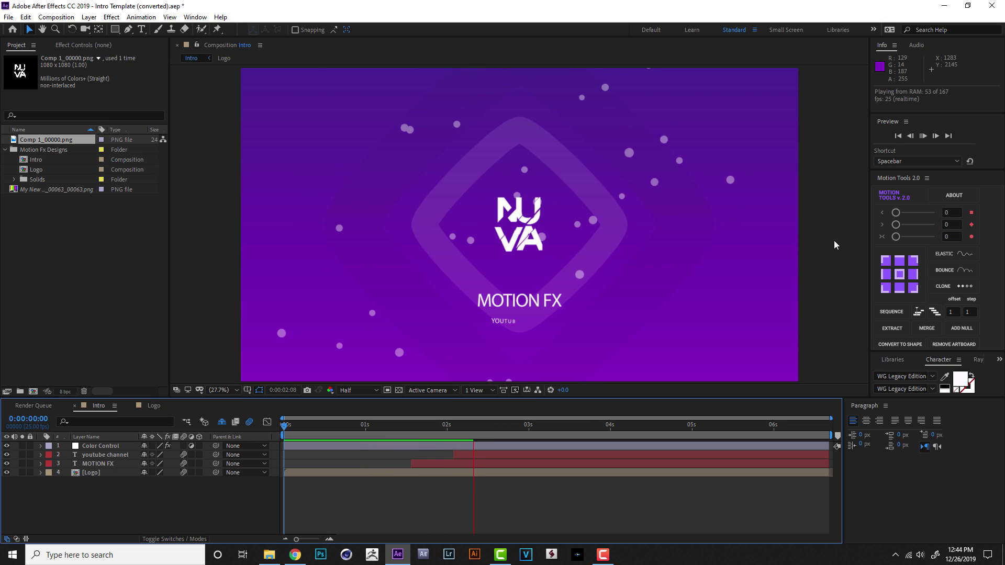
key("space")
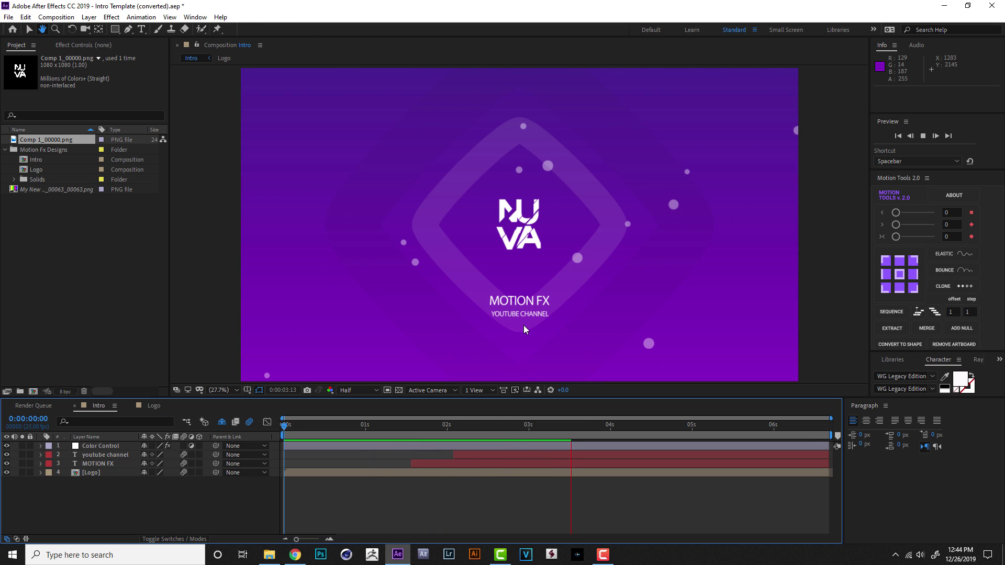
left_click(99, 461)
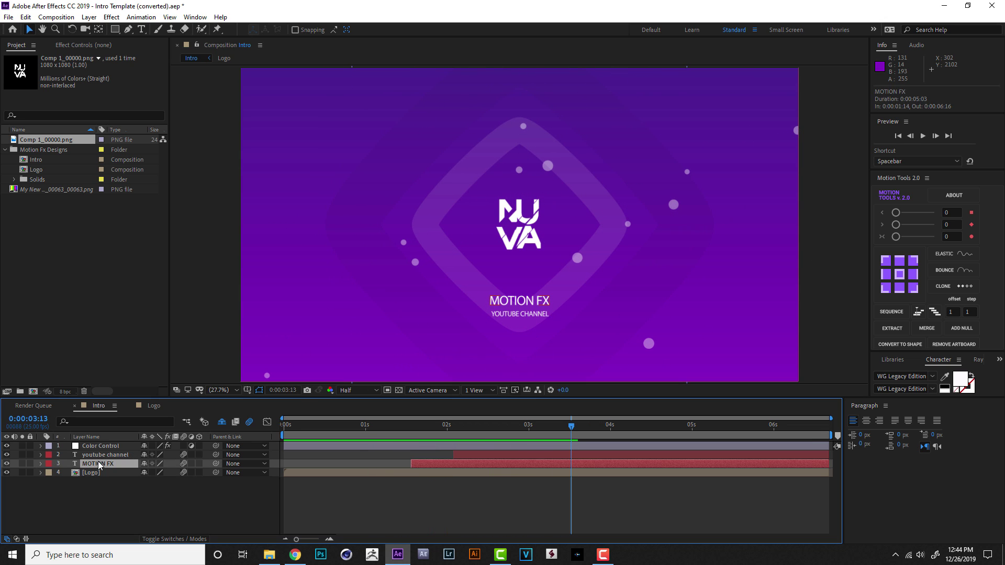
Replace the MOTION FX title text with 'nuva' using the Type tool.
left_click(141, 29)
left_click(412, 297)
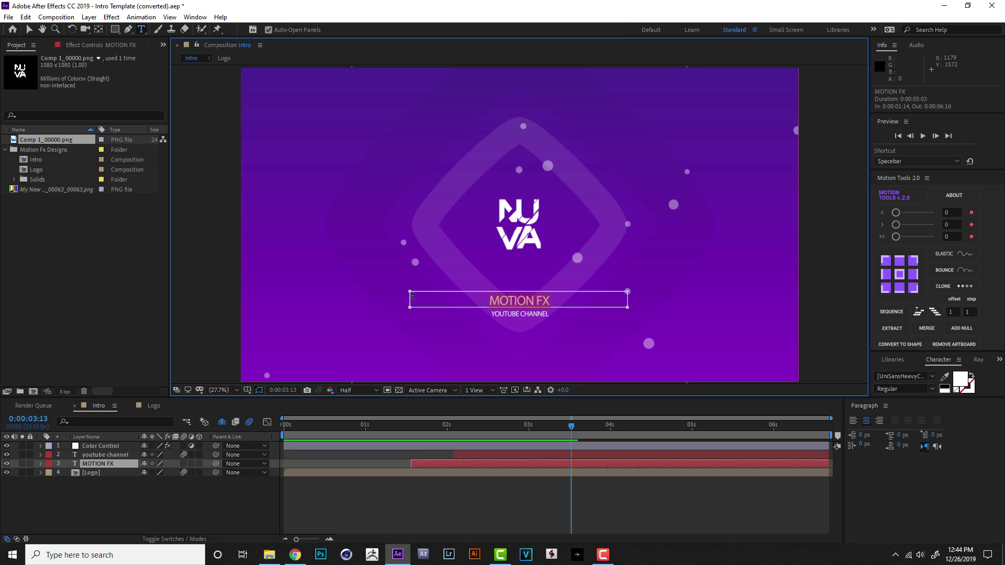
type("nuva")
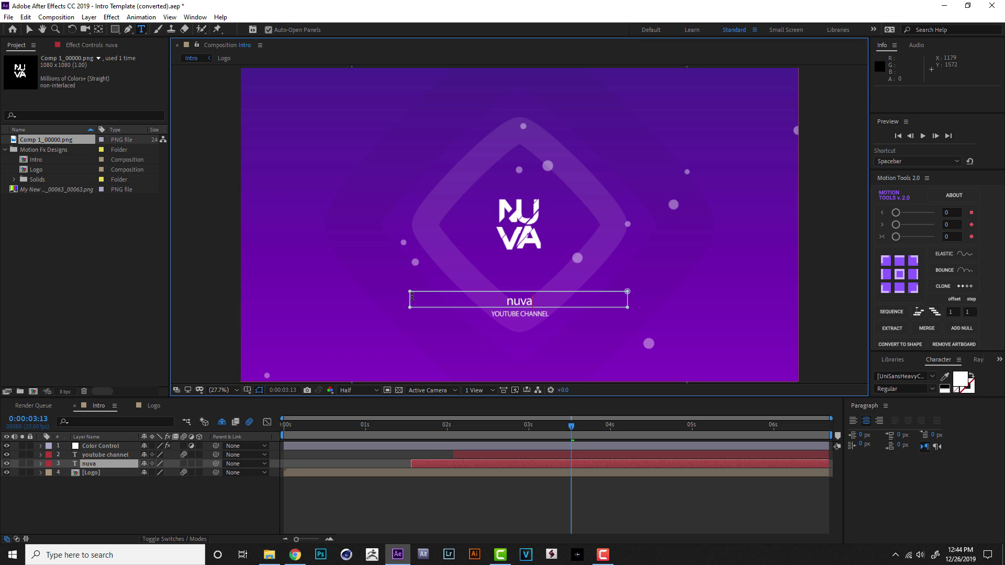
left_click(105, 455)
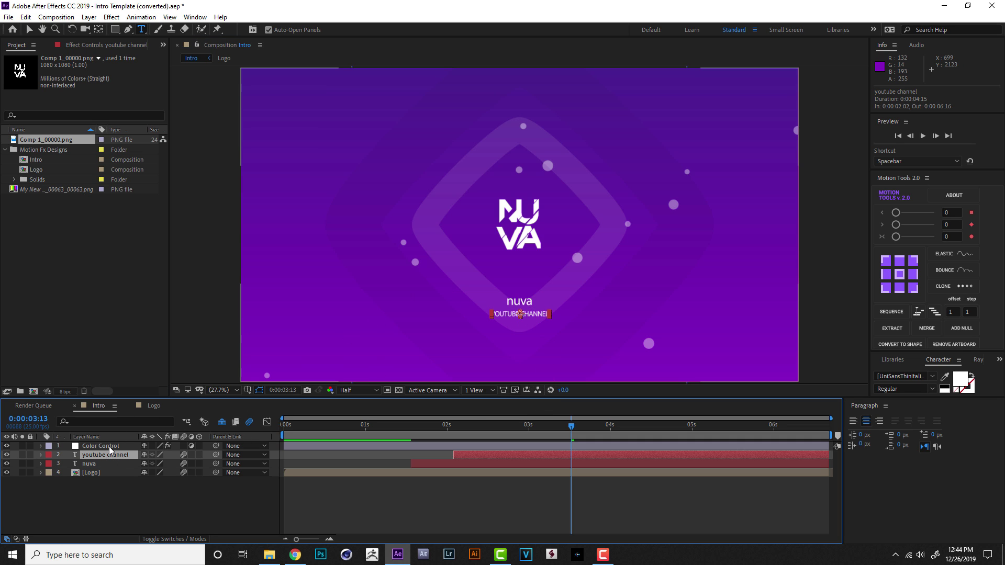
left_click(27, 31)
Select the Color Control layer and set BG Color 1 to magenta-pink in Effect Controls.
left_click(111, 446)
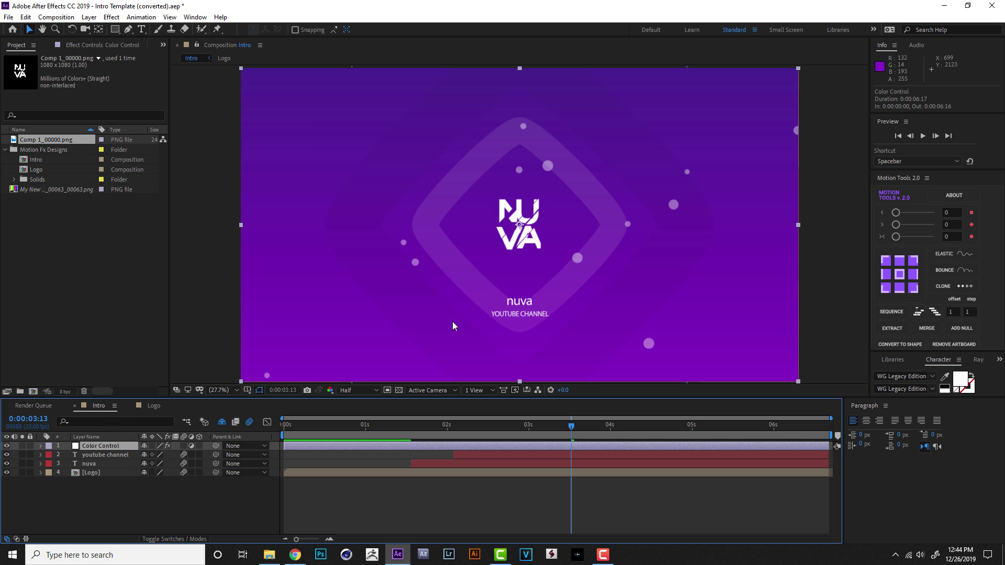
left_click(93, 46)
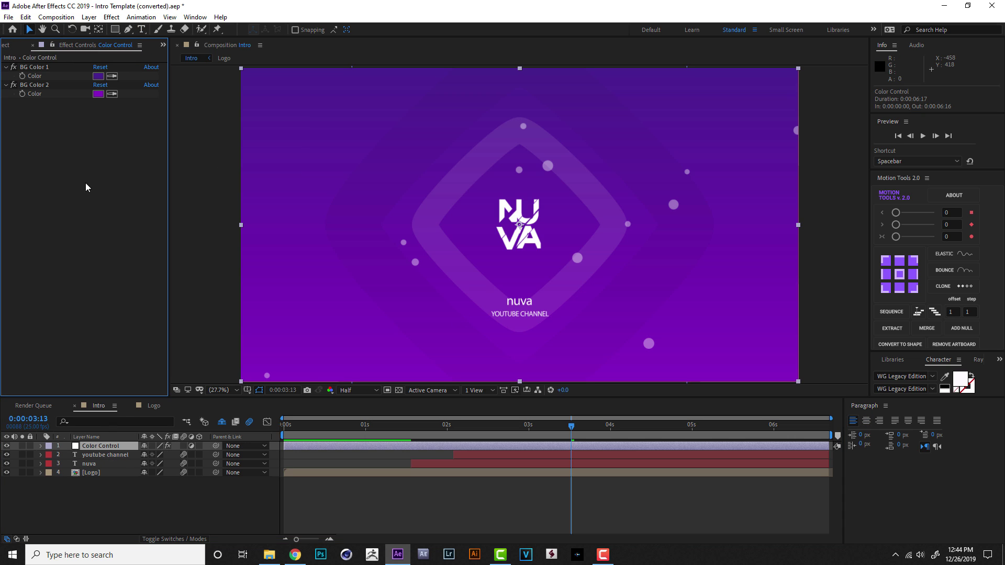
scroll(552, 312, "down", 1)
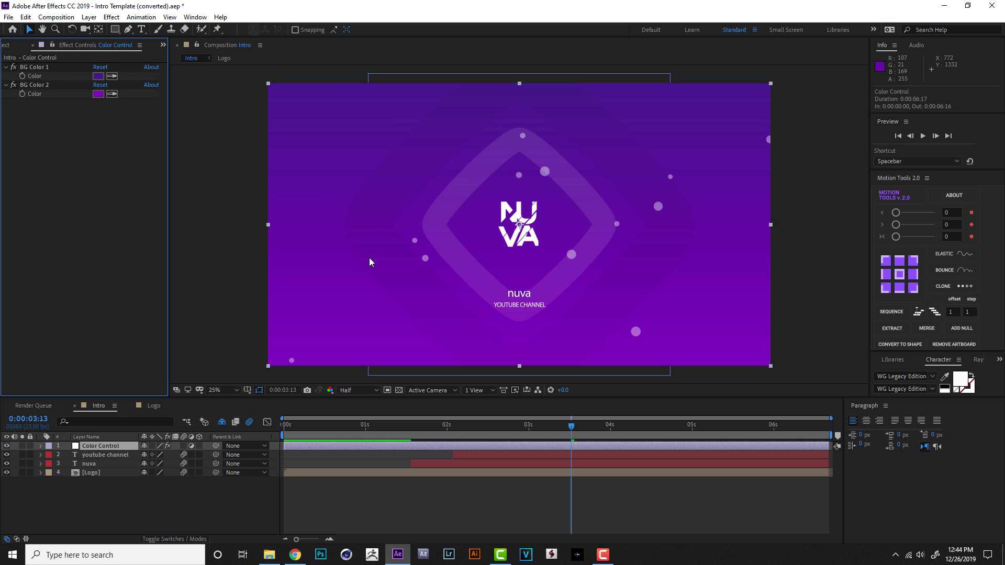
left_click(98, 76)
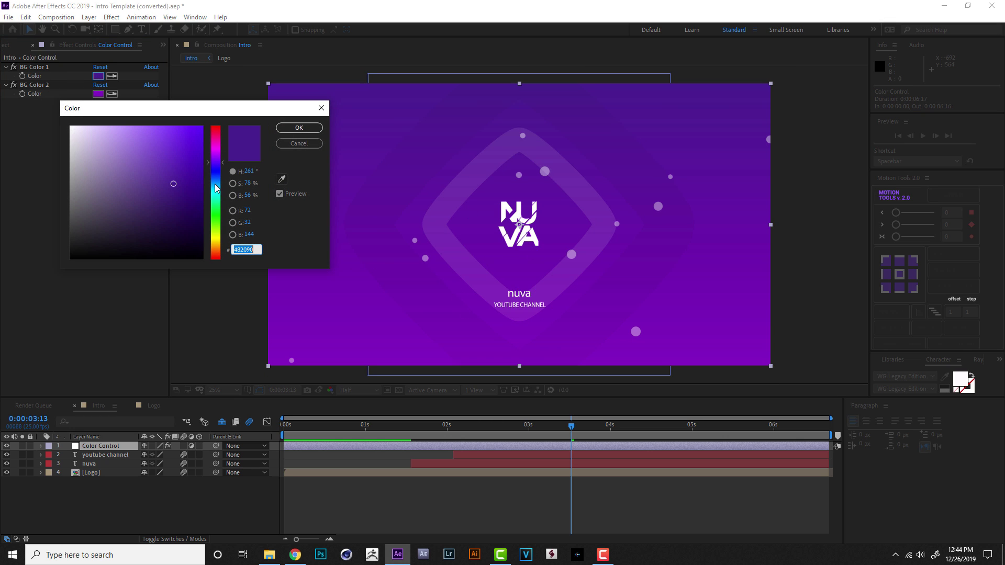
left_click_drag(219, 155, 220, 138)
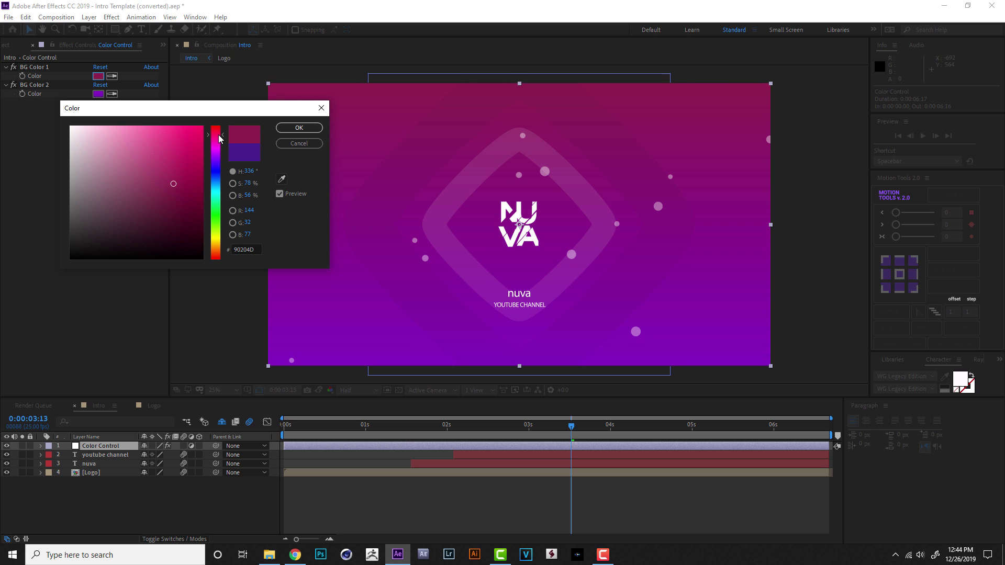
left_click(297, 131)
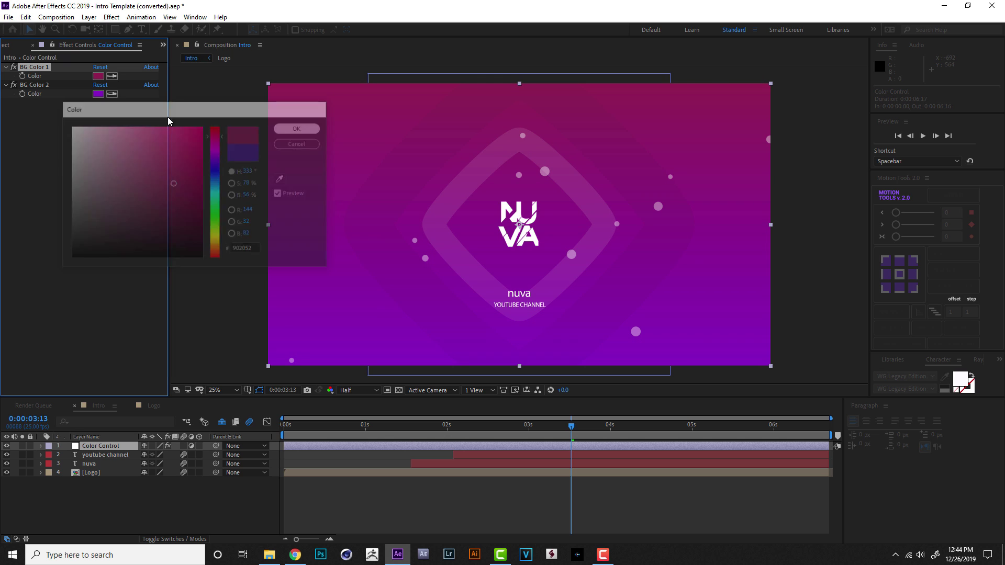
Set BG Color 2 to blue 0E52C2 and preview the new gradient.
left_click(98, 94)
left_click_drag(214, 145, 219, 182)
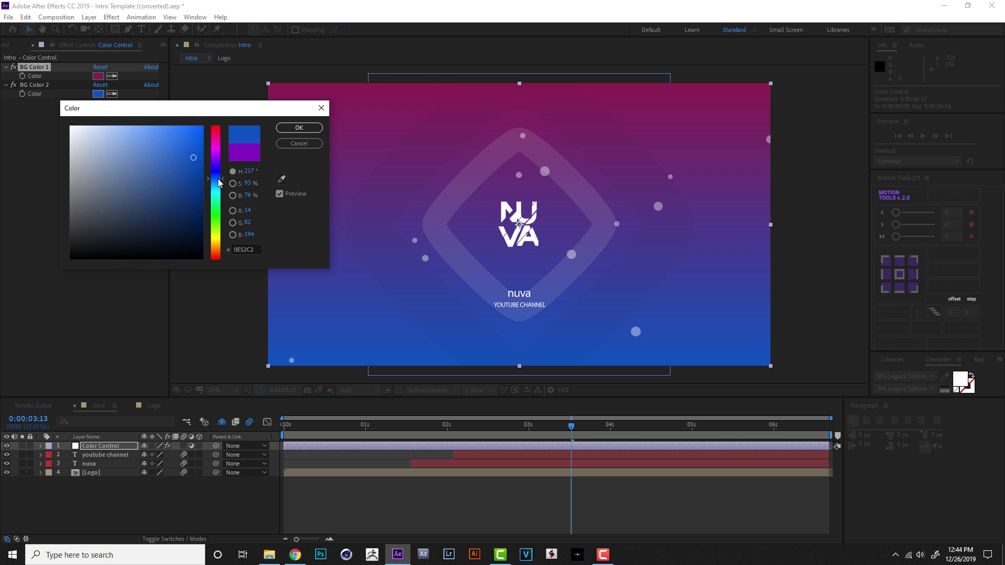
left_click(299, 127)
key("space")
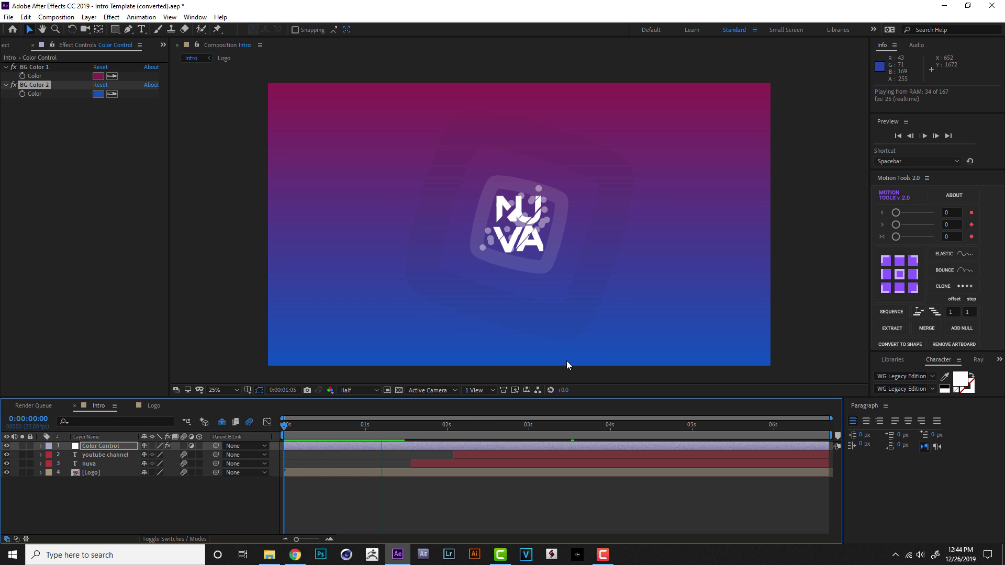
key("space")
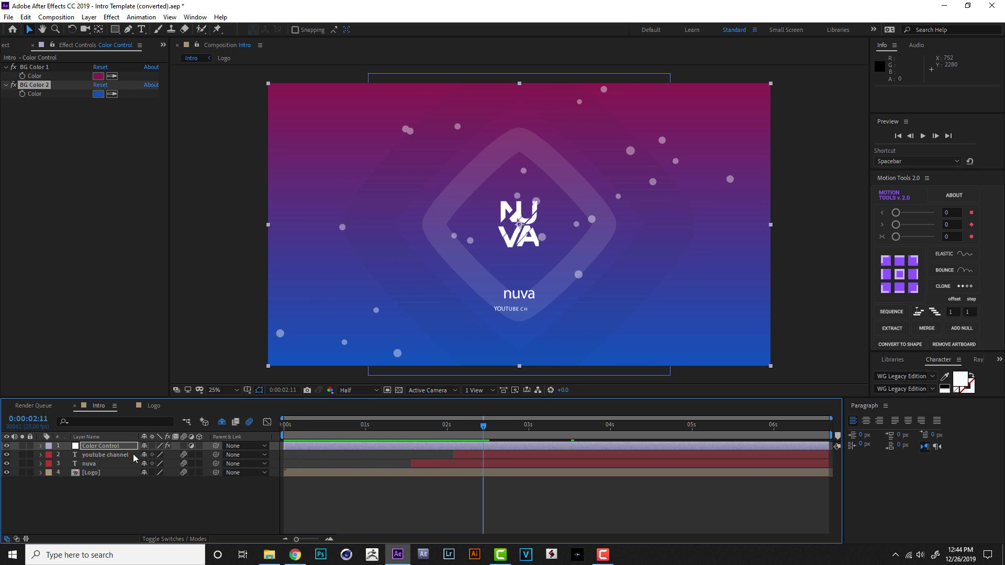
left_click(101, 474)
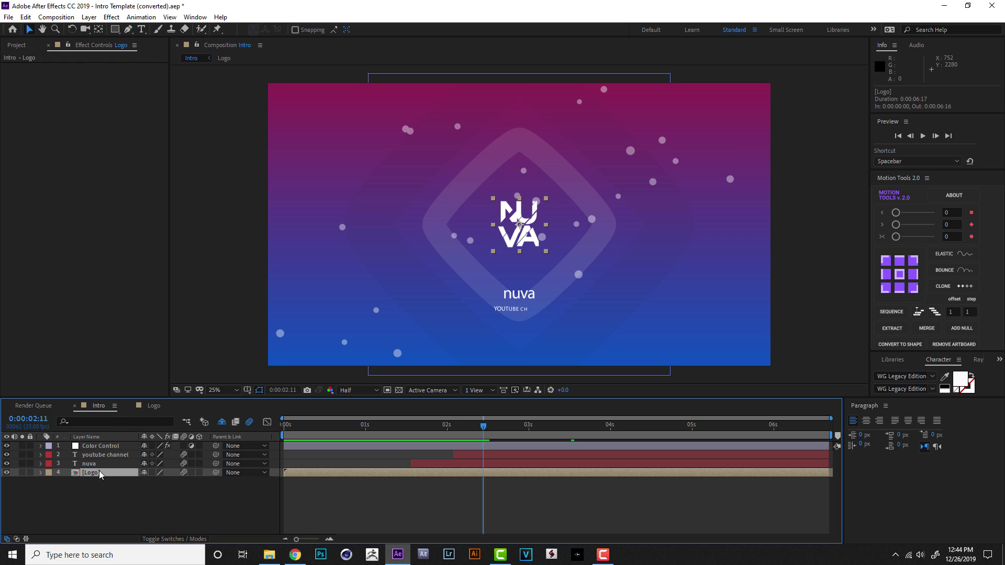
key("ctrl+space")
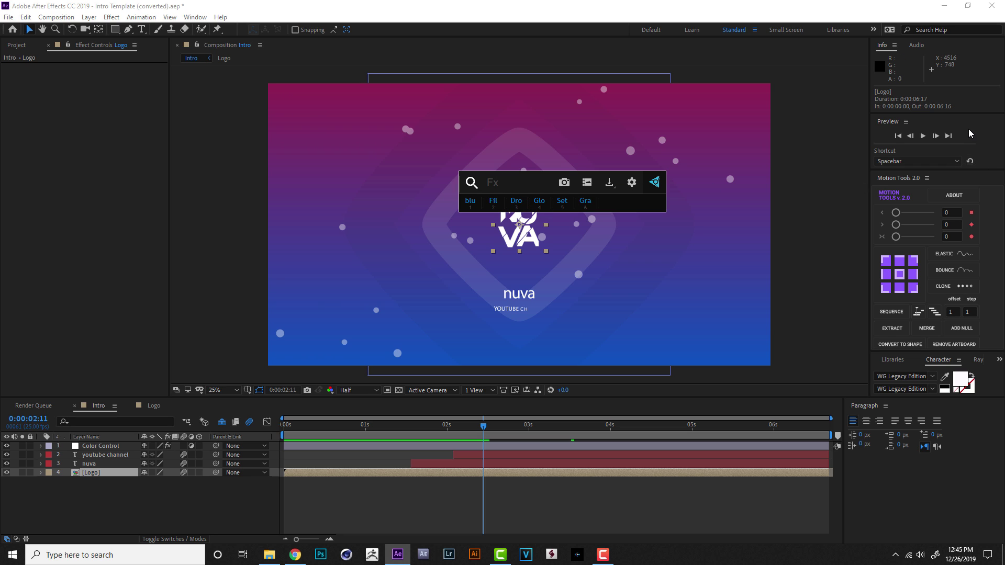
left_click(968, 136)
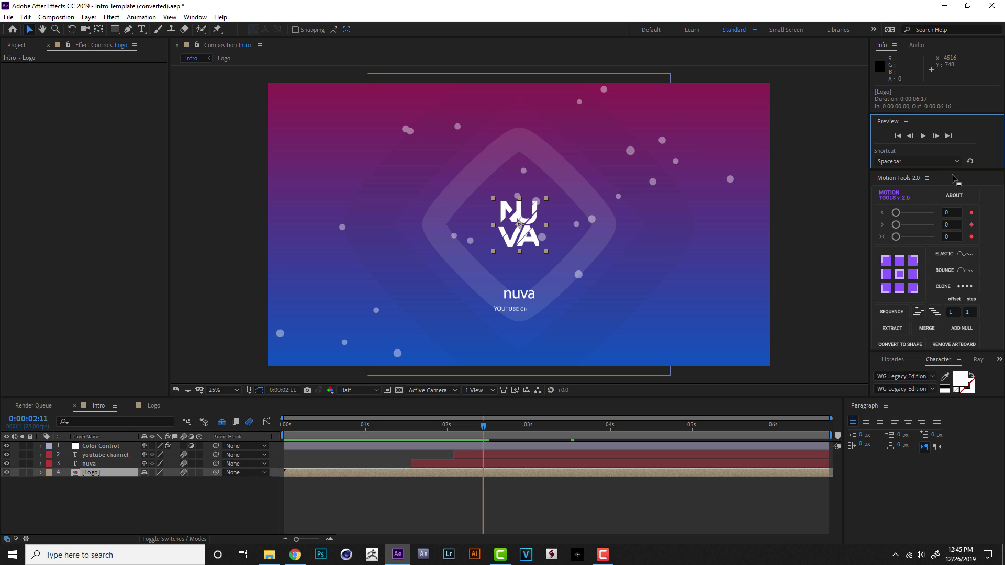
Switch to the All Panels workspace and apply the Fill effect, searched as 'fill', to the Logo layer.
left_click(873, 33)
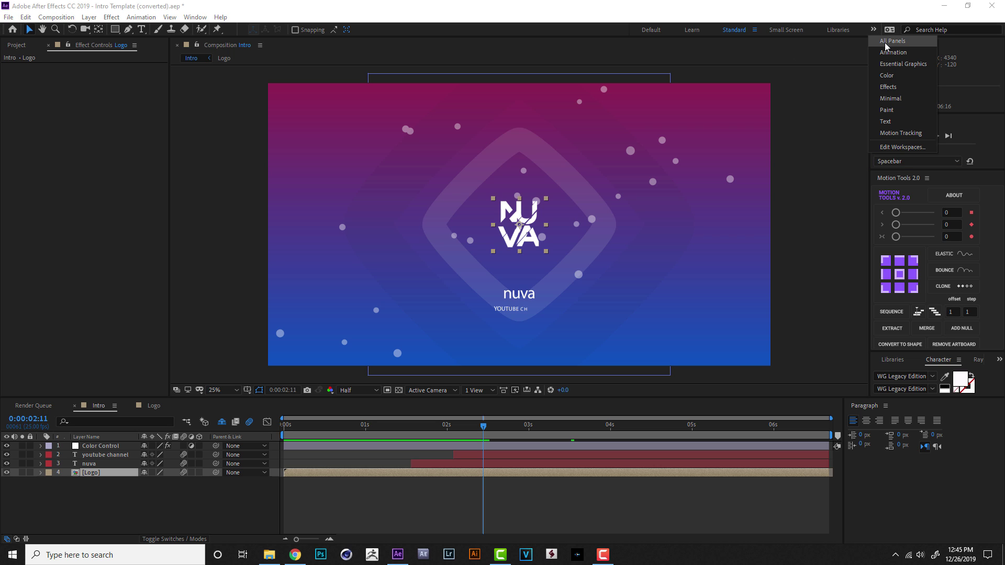
left_click(889, 40)
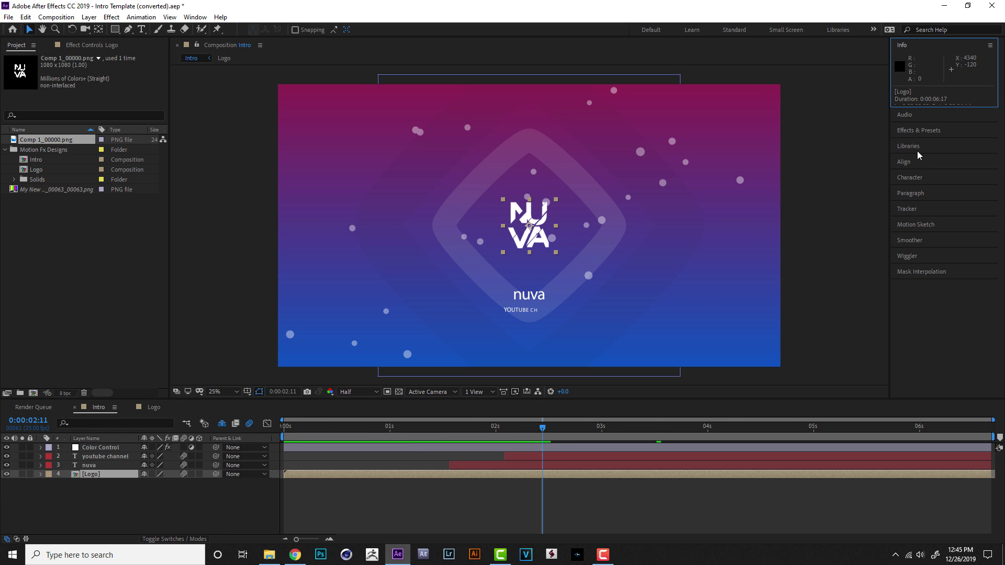
left_click(919, 135)
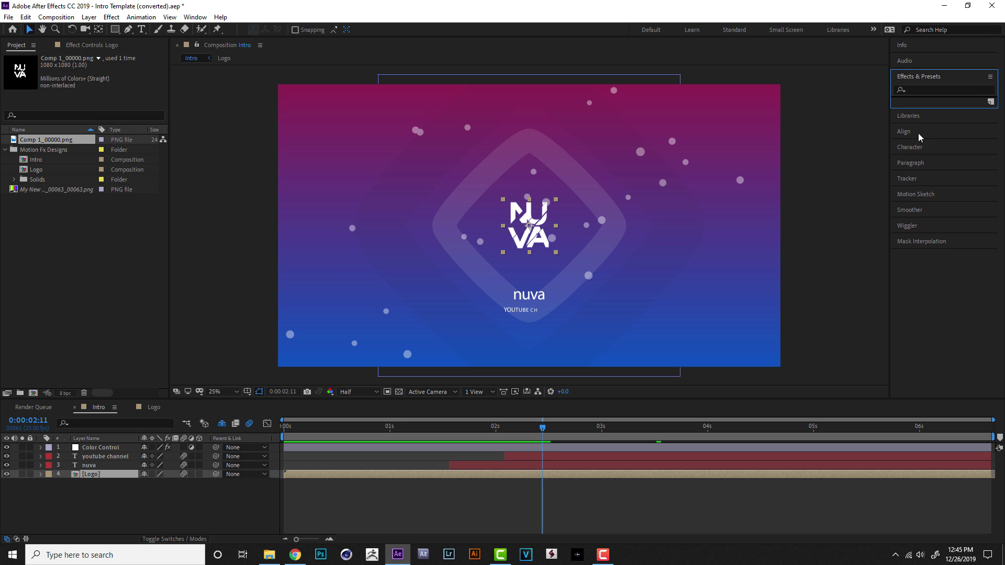
left_click(917, 90)
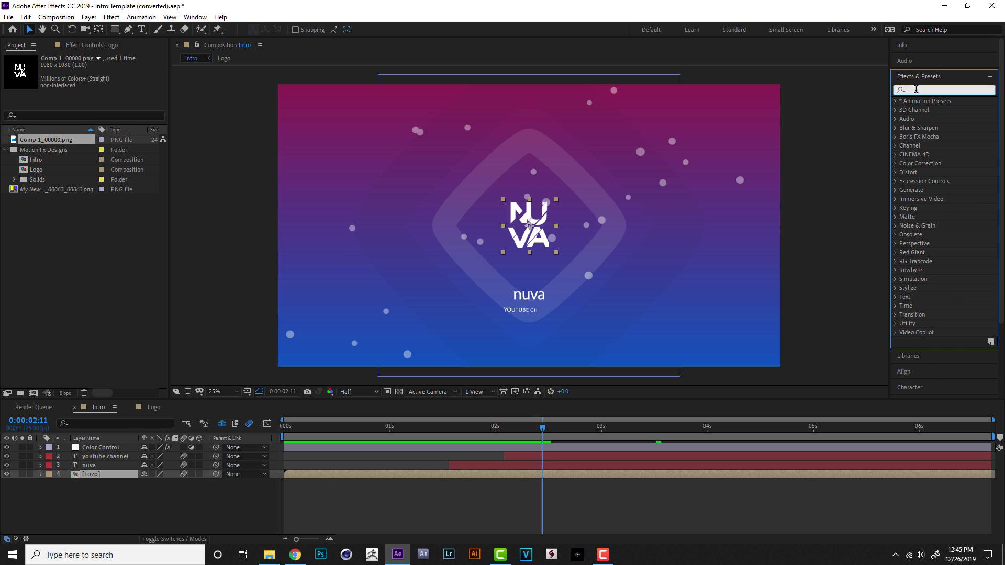
type("fill")
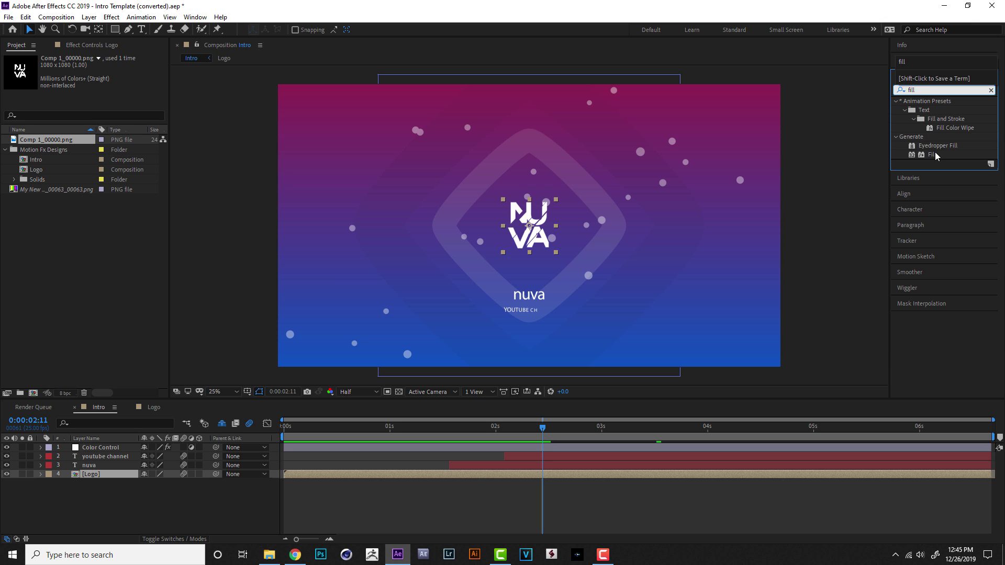
left_click_drag(931, 154, 562, 253)
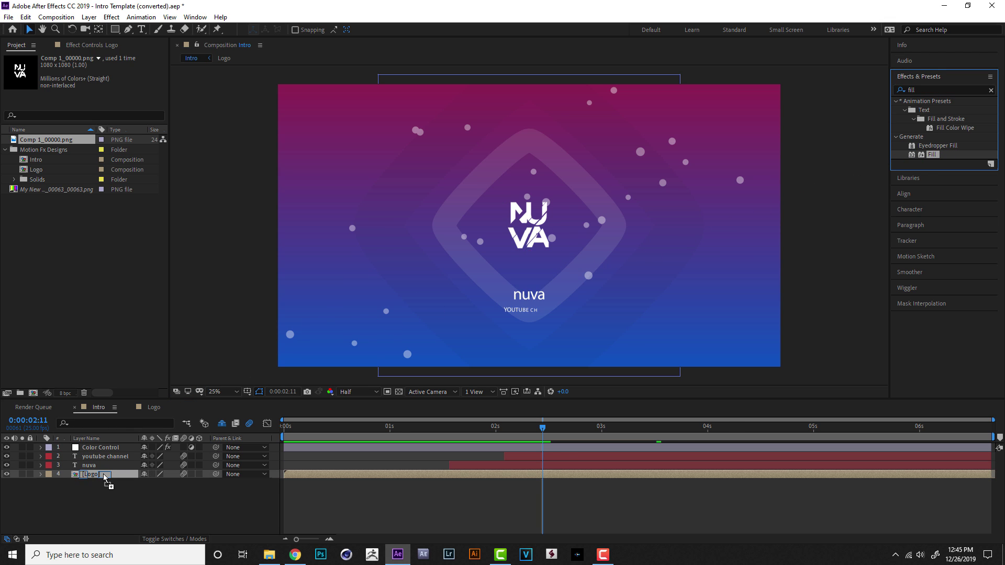
left_click_drag(562, 252, 103, 477)
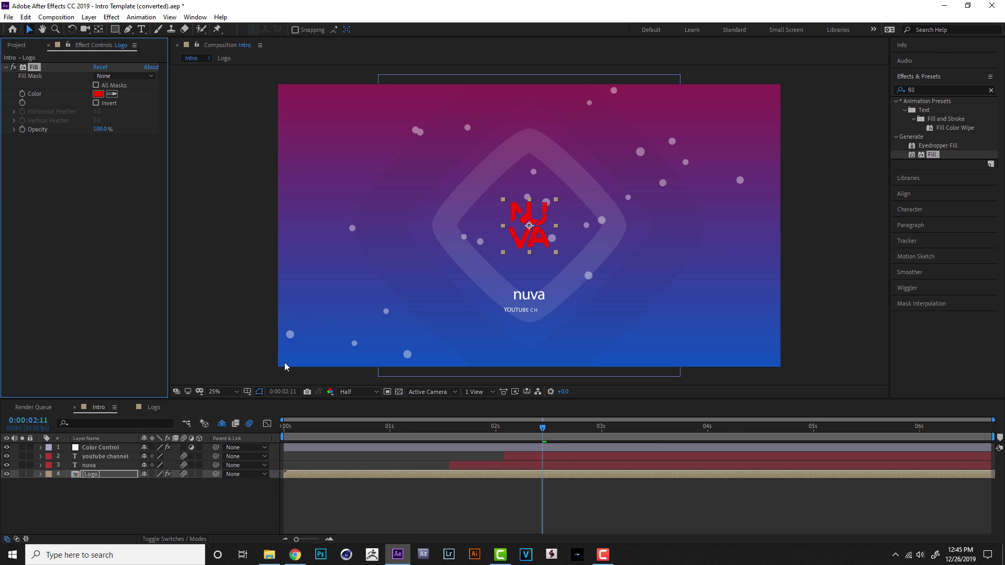
Set the Fill colour to lime green #AEFF57 and check it later in the timeline.
left_click(98, 94)
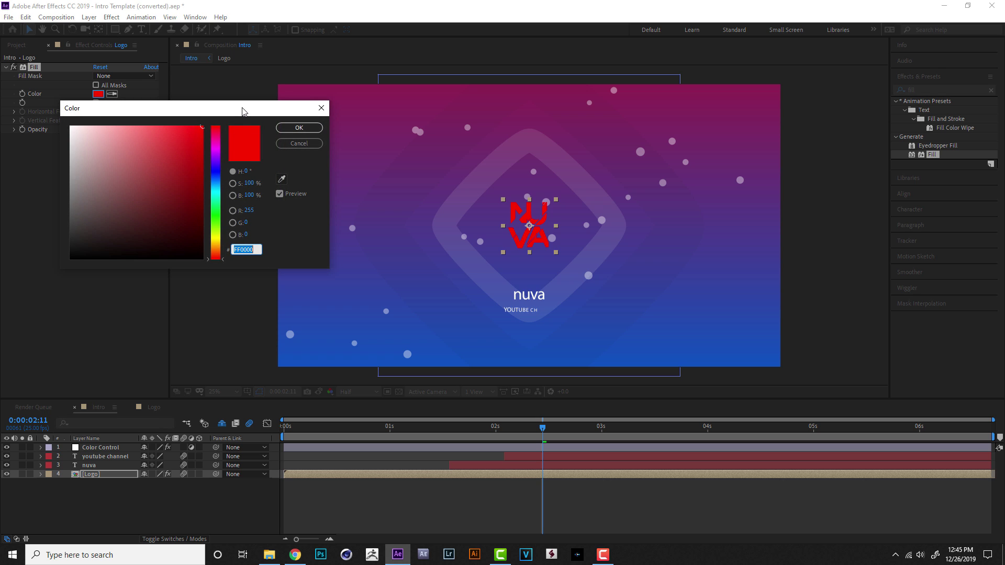
left_click_drag(242, 111, 245, 103)
left_click(217, 179)
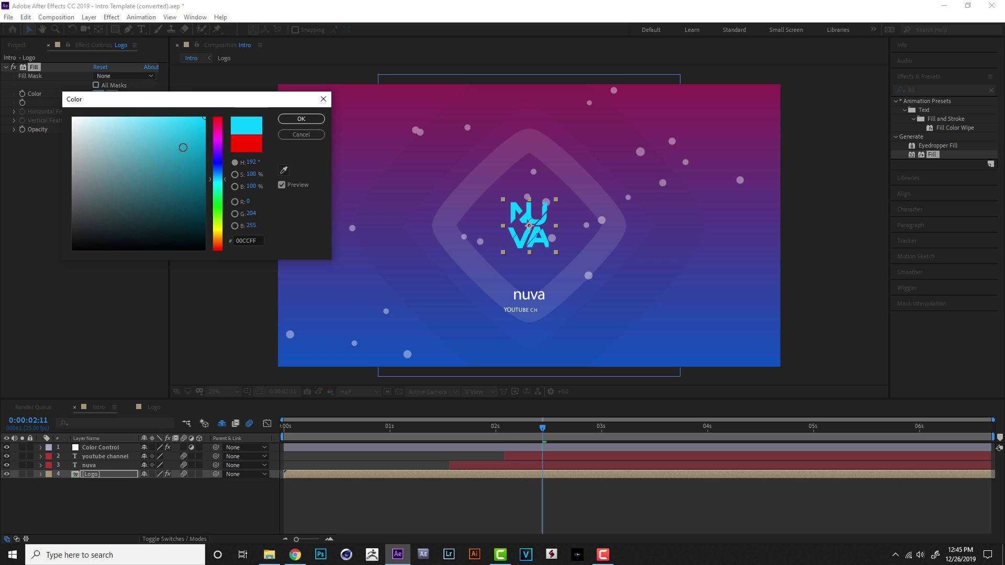
left_click_drag(217, 179, 220, 221)
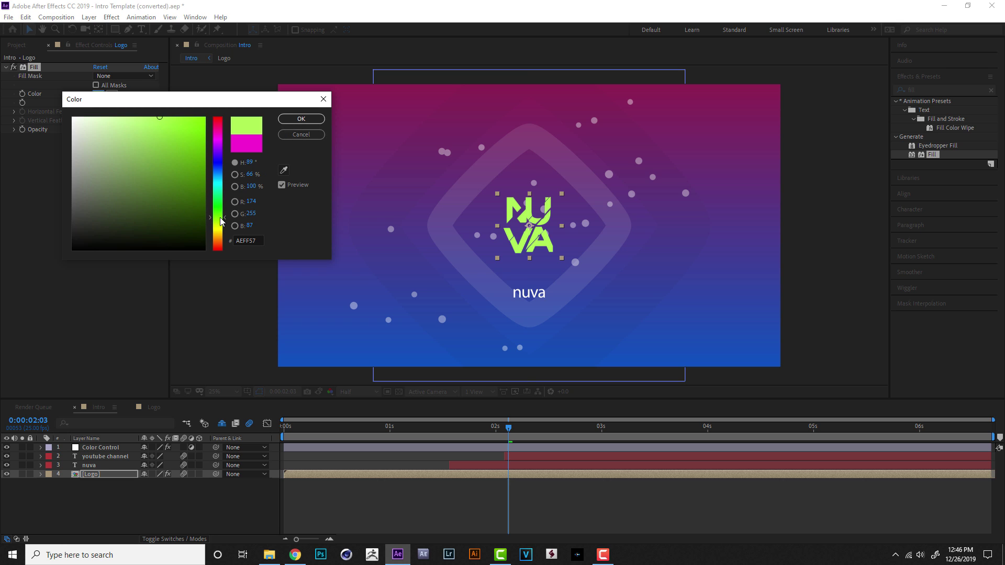
left_click(301, 118)
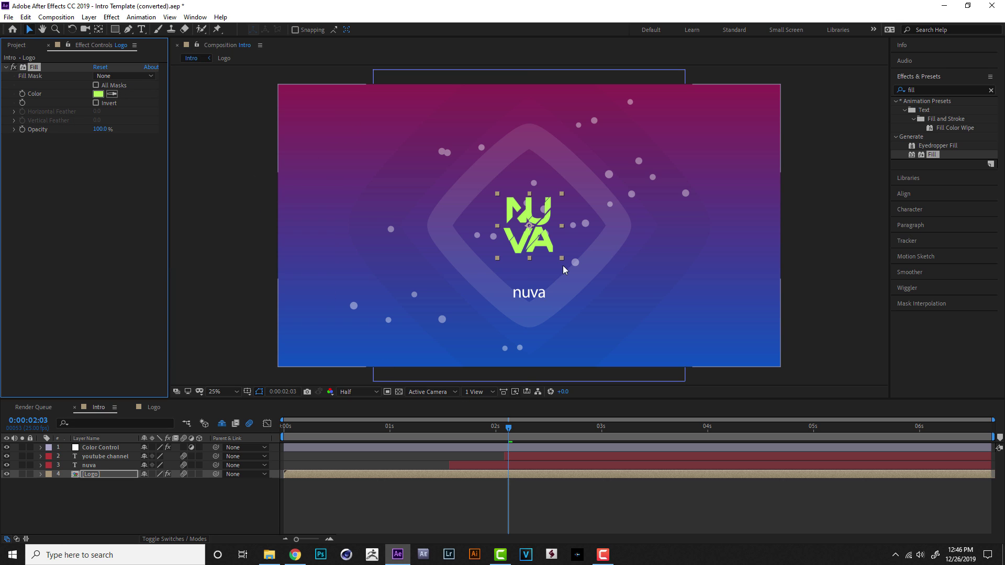
left_click_drag(540, 421, 628, 425)
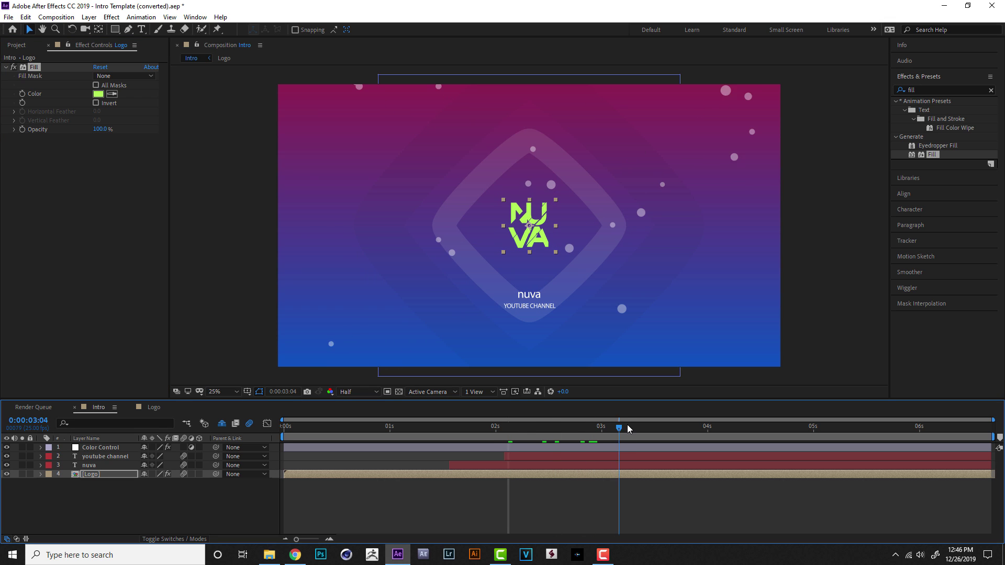
Move the Fill effect back onto the Logo layer, switch it off for a white logo, and preview.
left_click(92, 466)
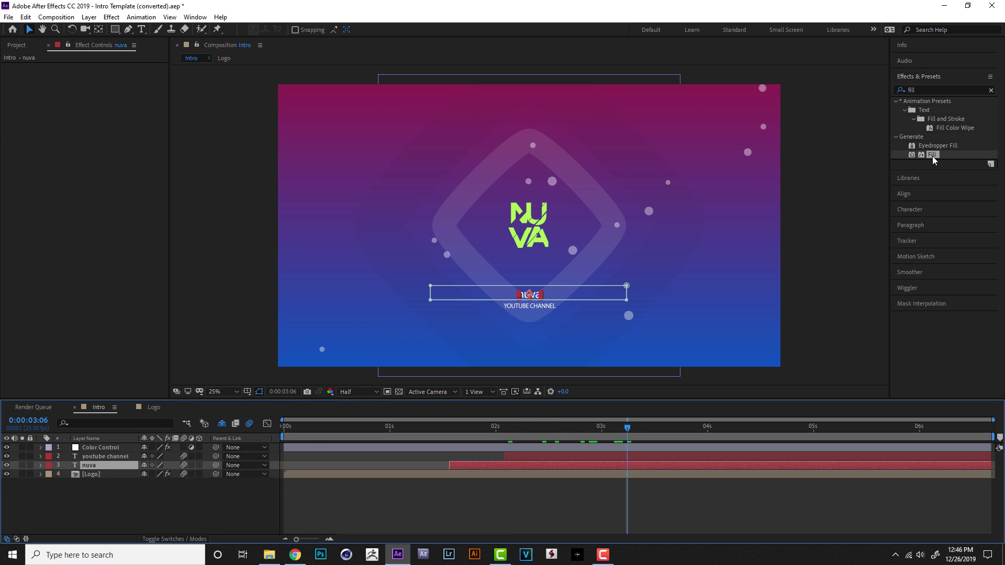
left_click_drag(933, 159, 636, 321)
left_click_drag(508, 246, 395, 504)
left_click_drag(94, 469, 92, 475)
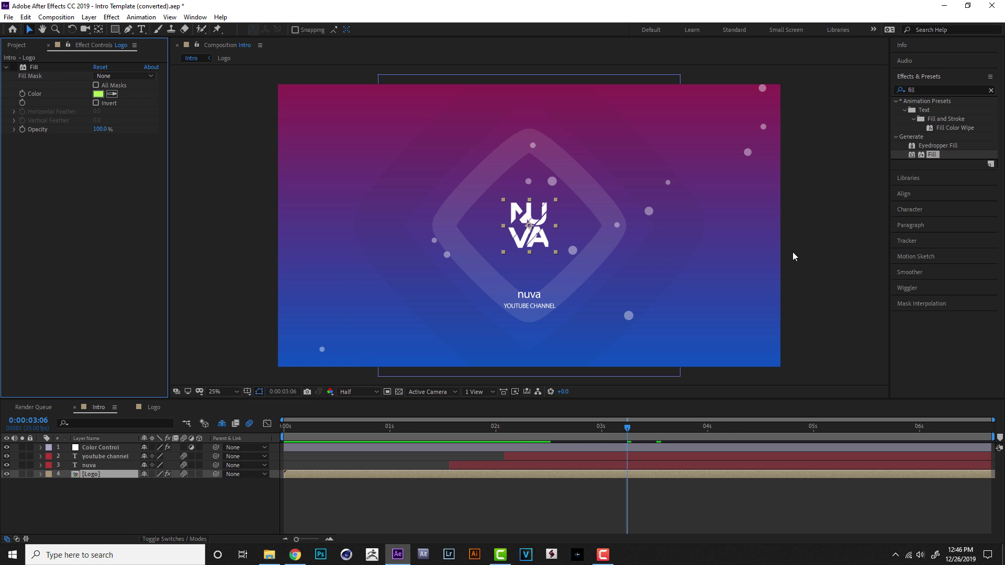
key("space")
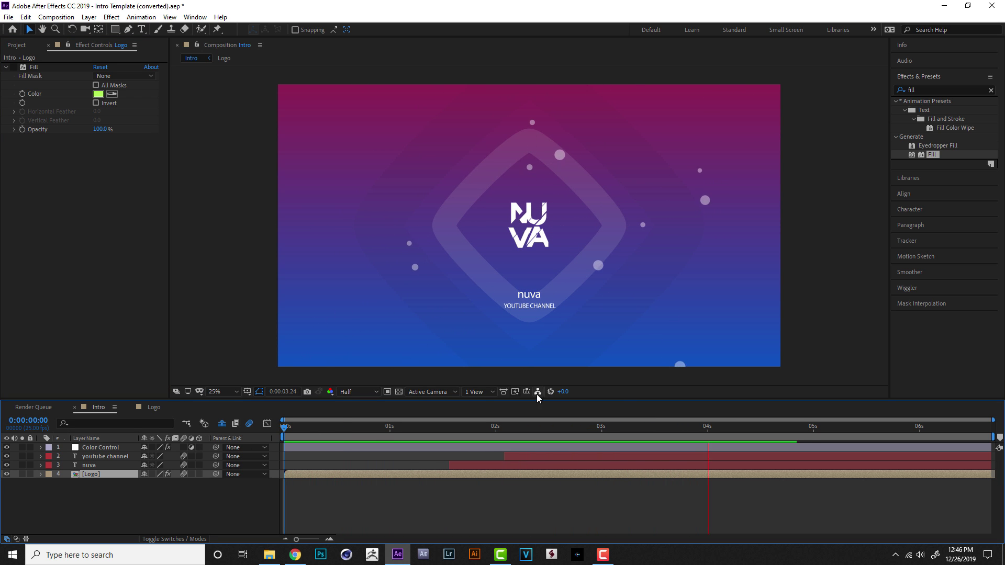
left_click(157, 407)
left_click(90, 457)
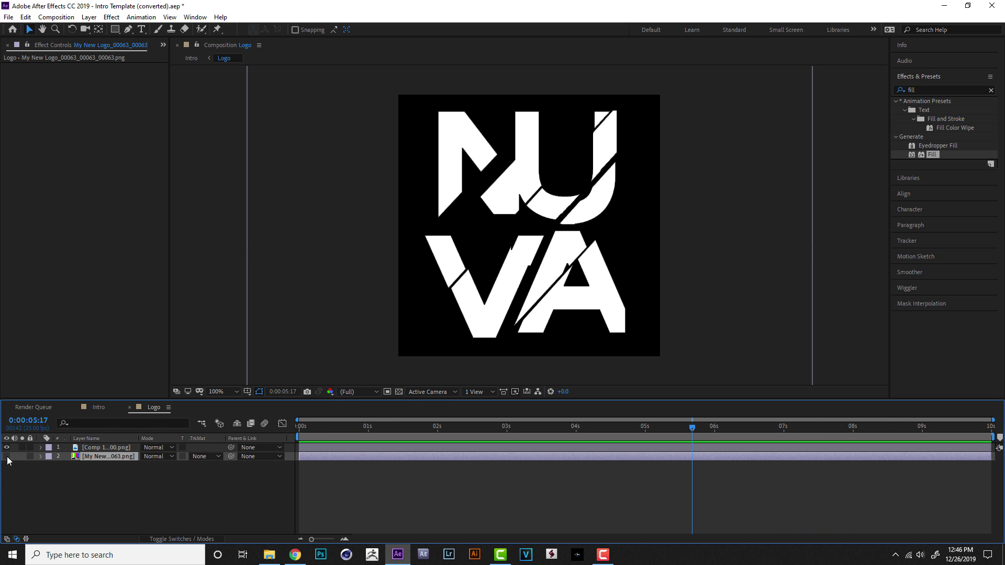
left_click(6, 457)
left_click(7, 456)
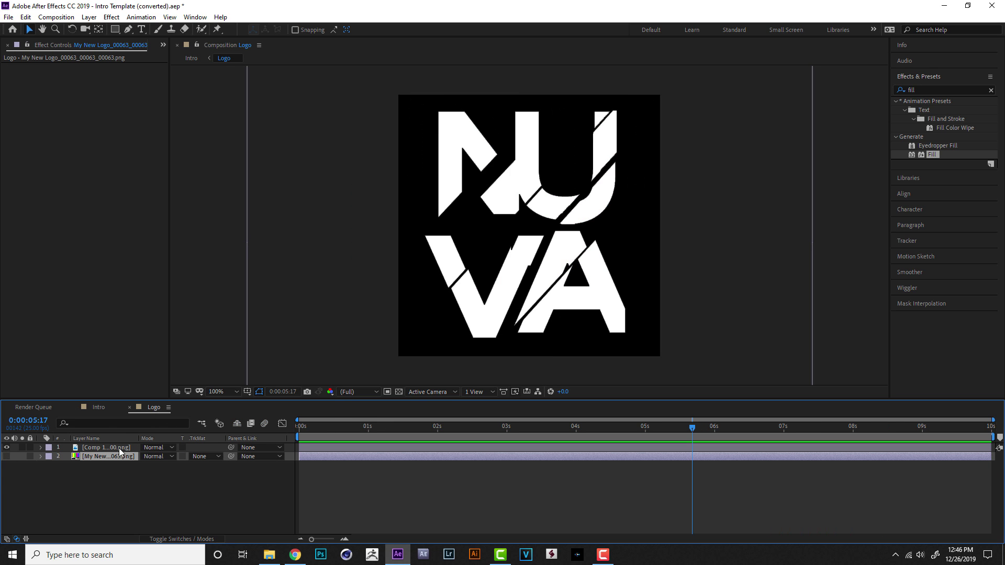
left_click(100, 407)
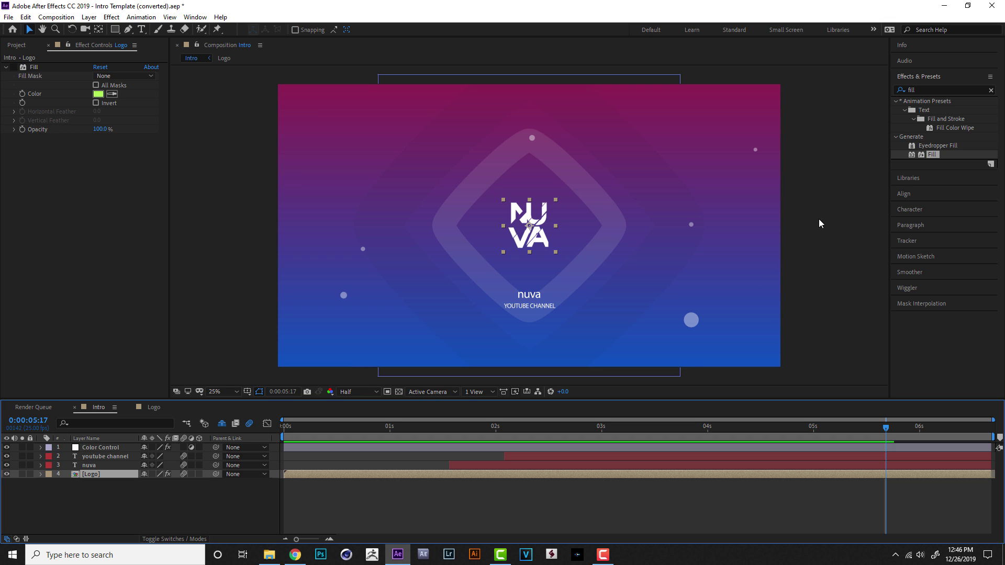